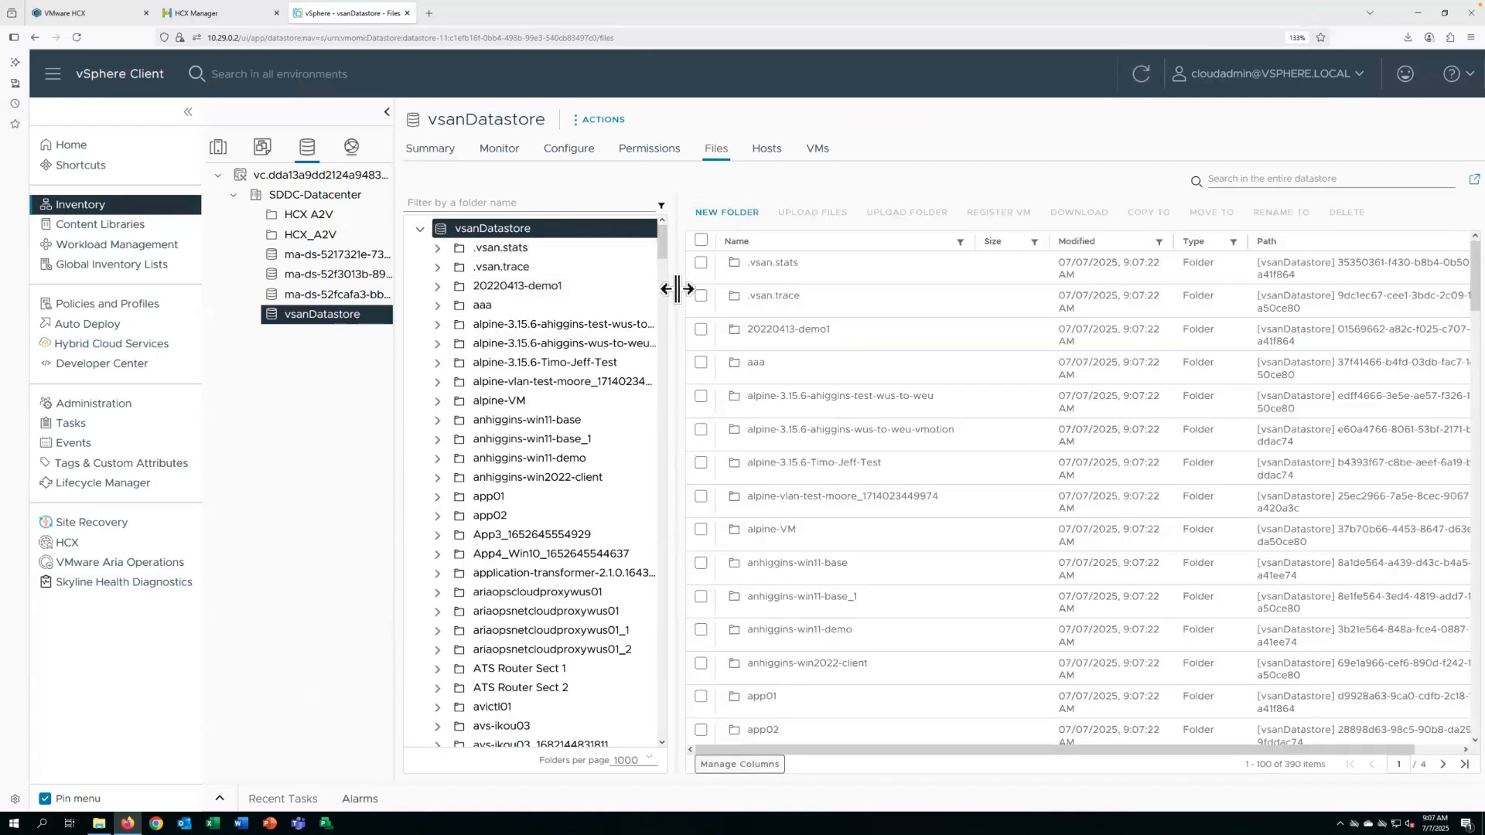
Download the HCX Connector 4.11.0.0 upgrade bundle and its SHA2 text file from the AVS_Official_HCX_Connector_Binaries folder on vsanDatastore.
left_click_drag(676, 290, 712, 243)
scroll(702, 263, "down", 5)
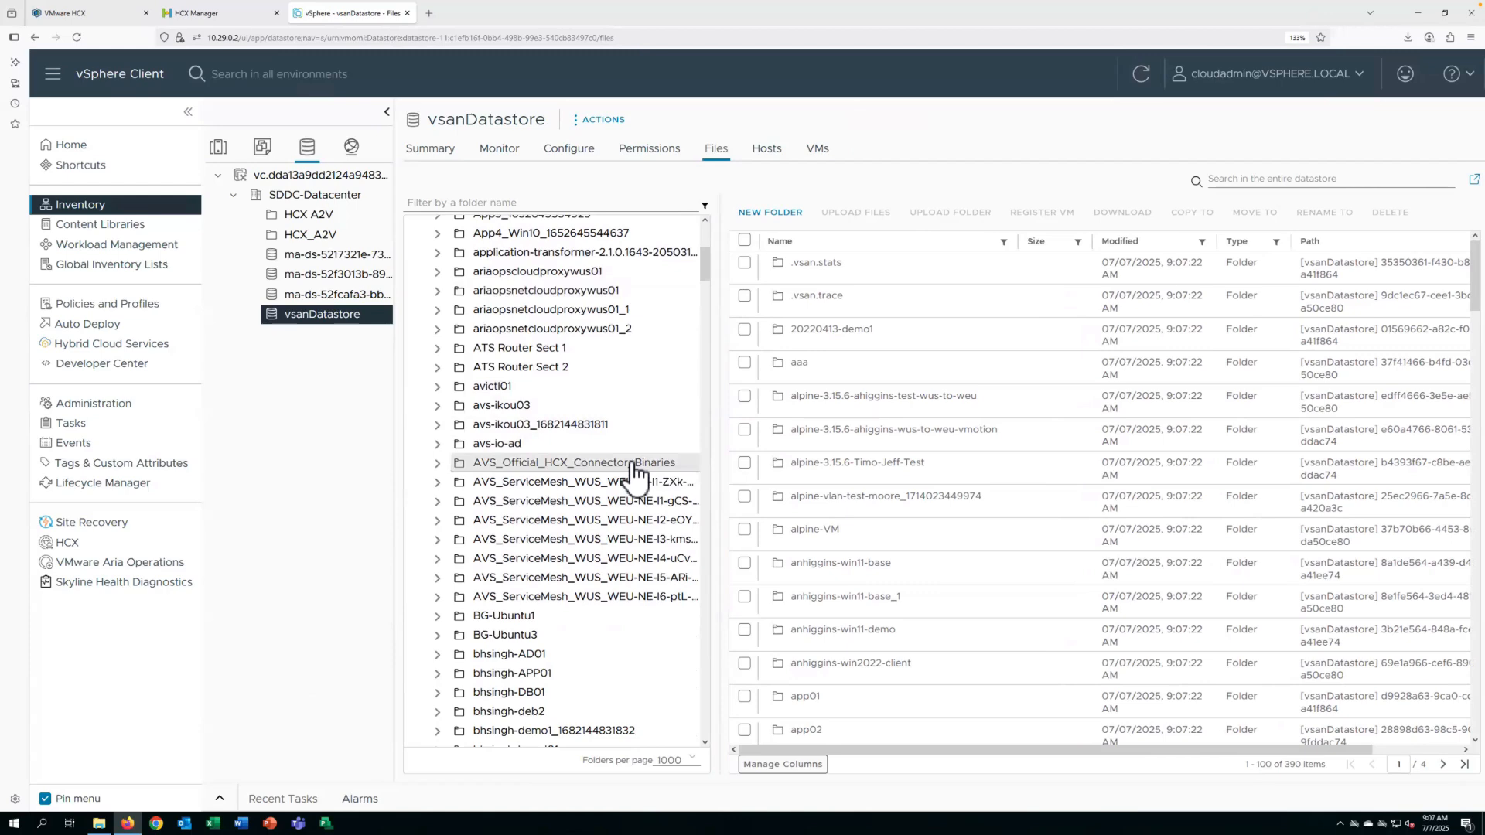
left_click(632, 464)
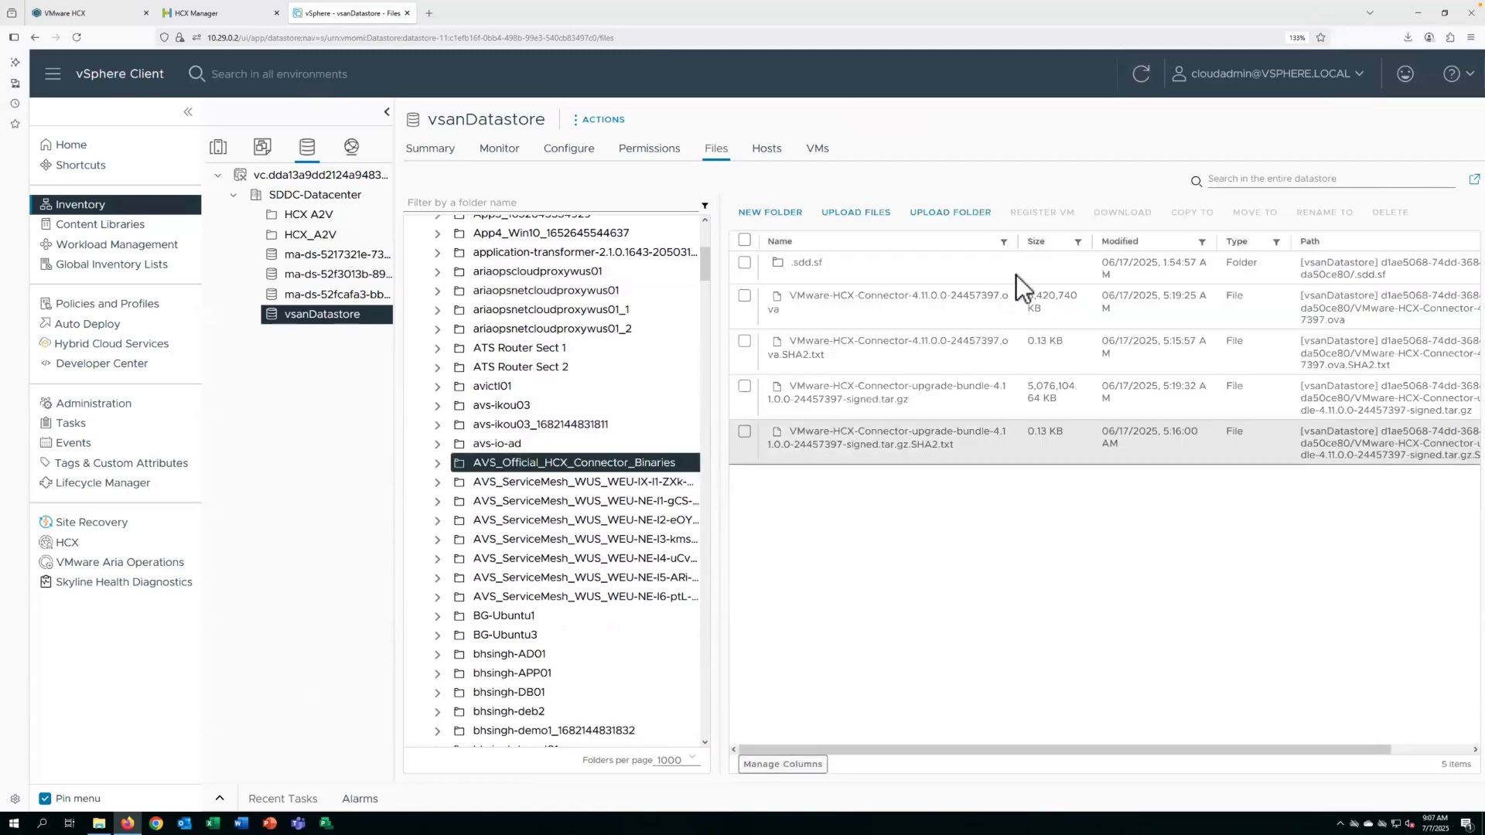
left_click_drag(1018, 241, 1064, 241)
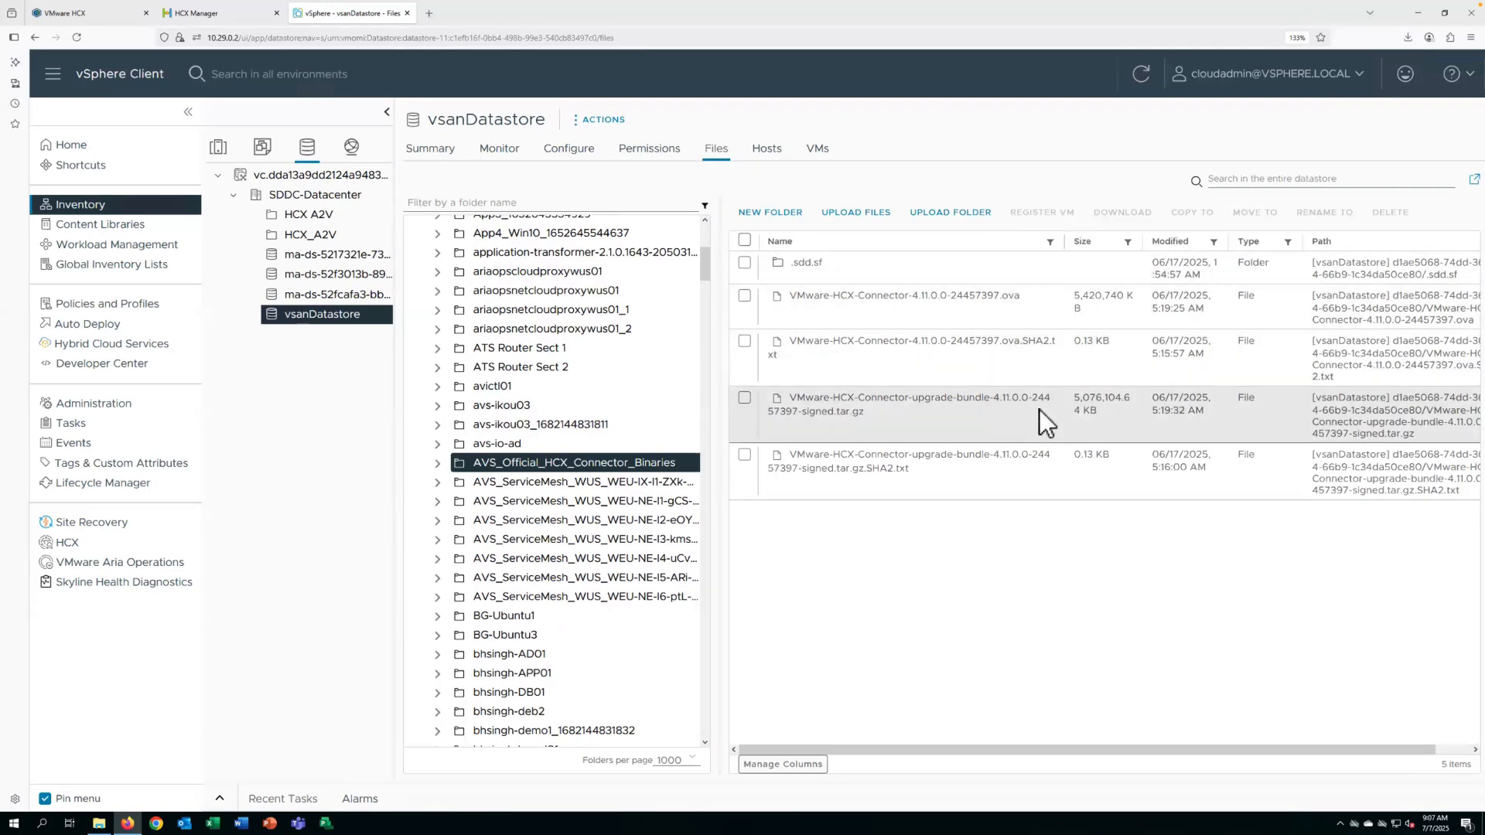
left_click(744, 399)
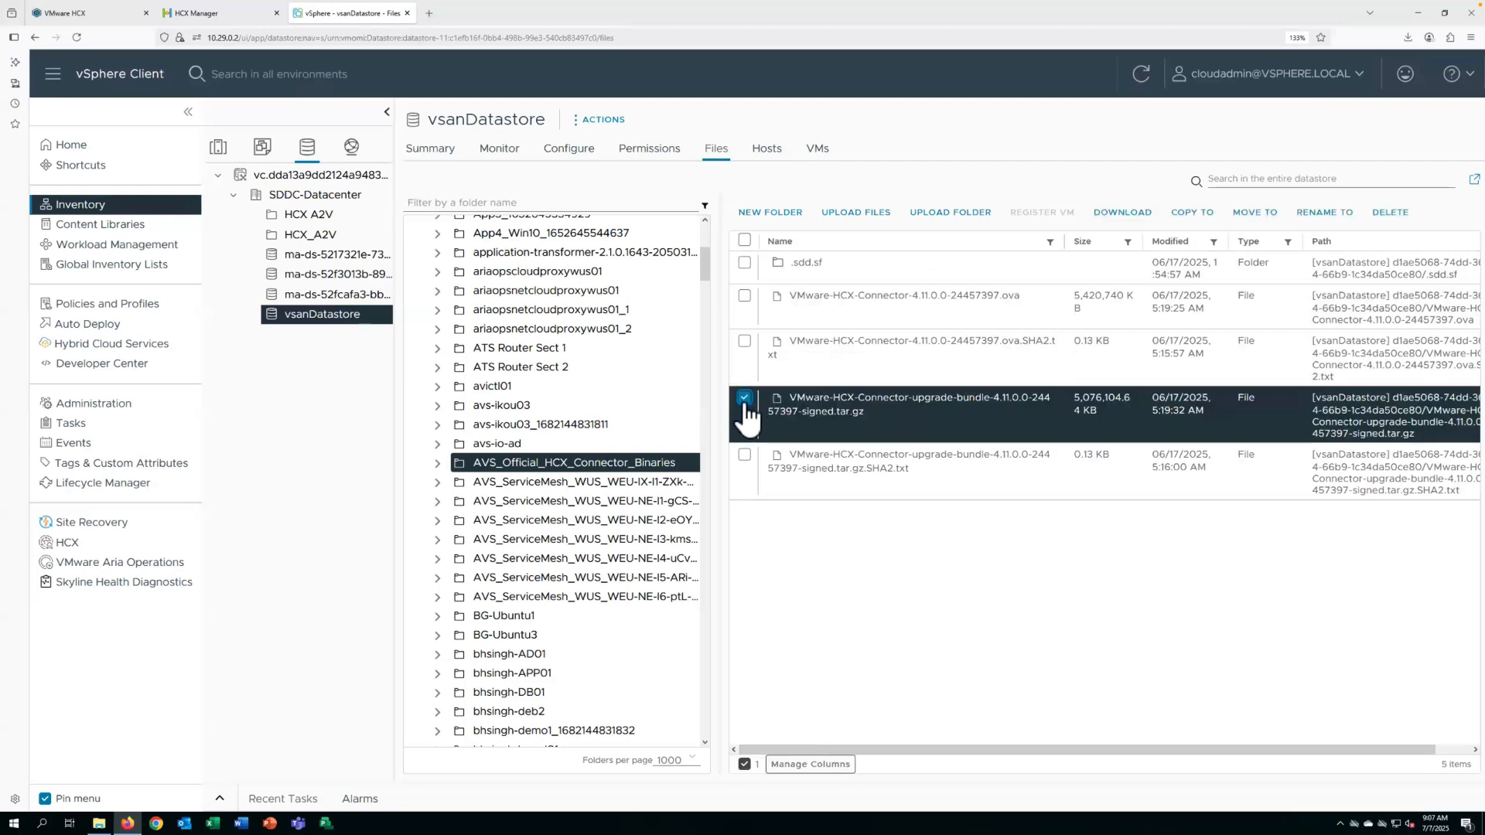
left_click(744, 456)
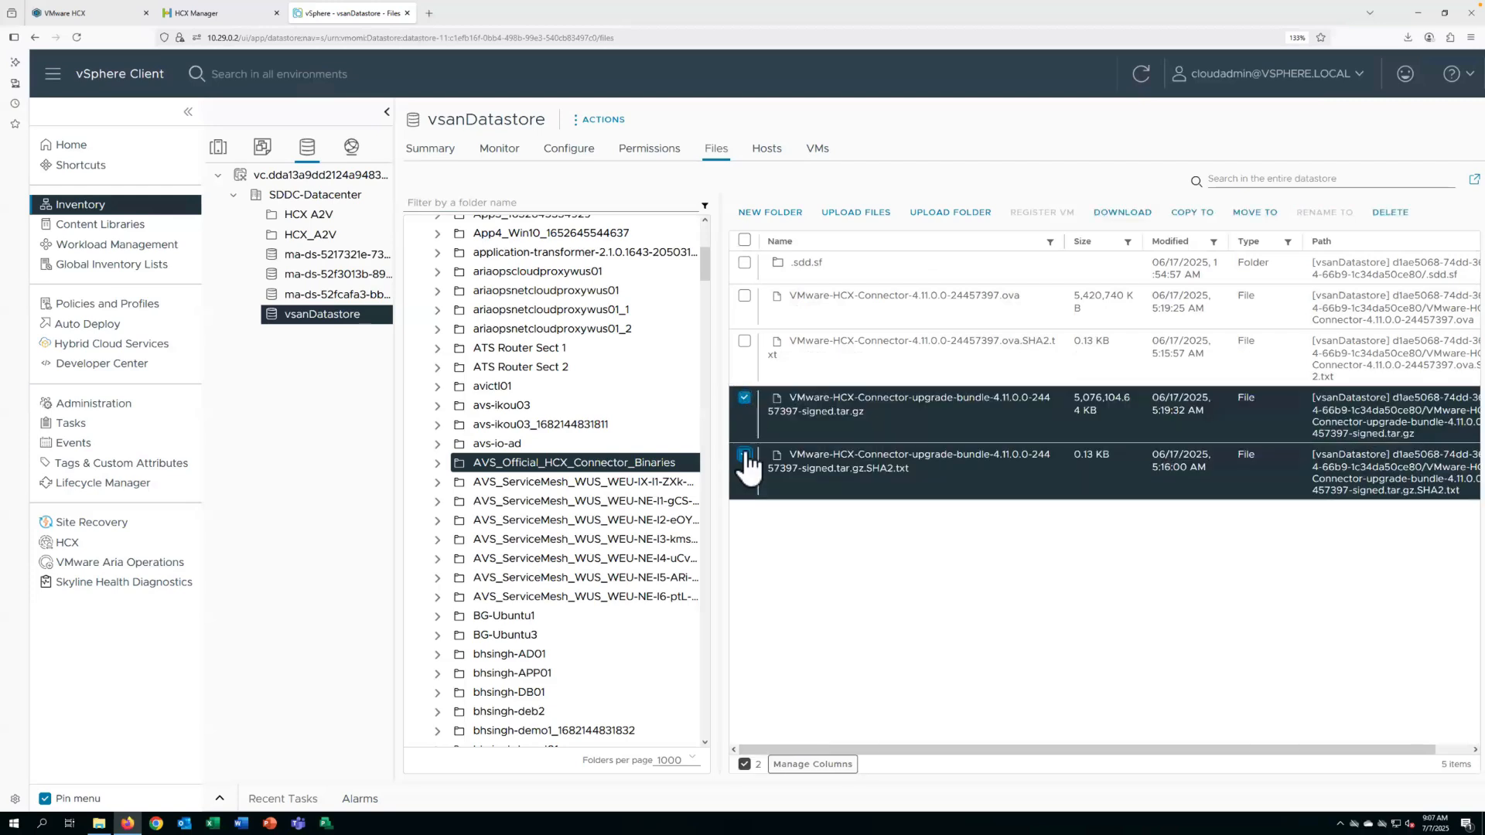
left_click(1131, 214)
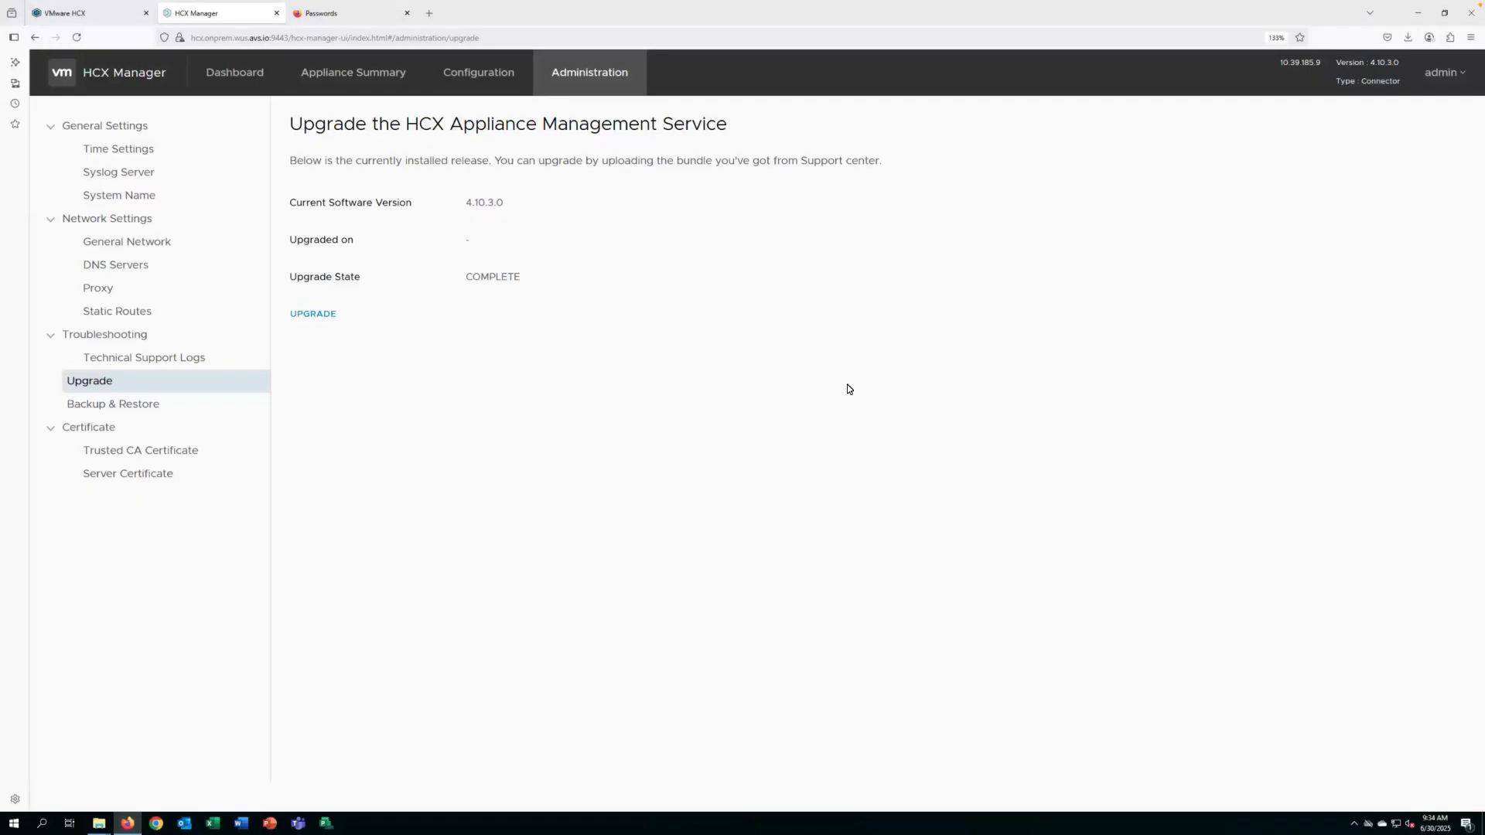
Upload VMware-HCX-Connector-upgrade-bundle-4.11.0.0-24457397-signed.tar.gz as a new bundle in HCX Manager and start the upgrade.
left_click(313, 314)
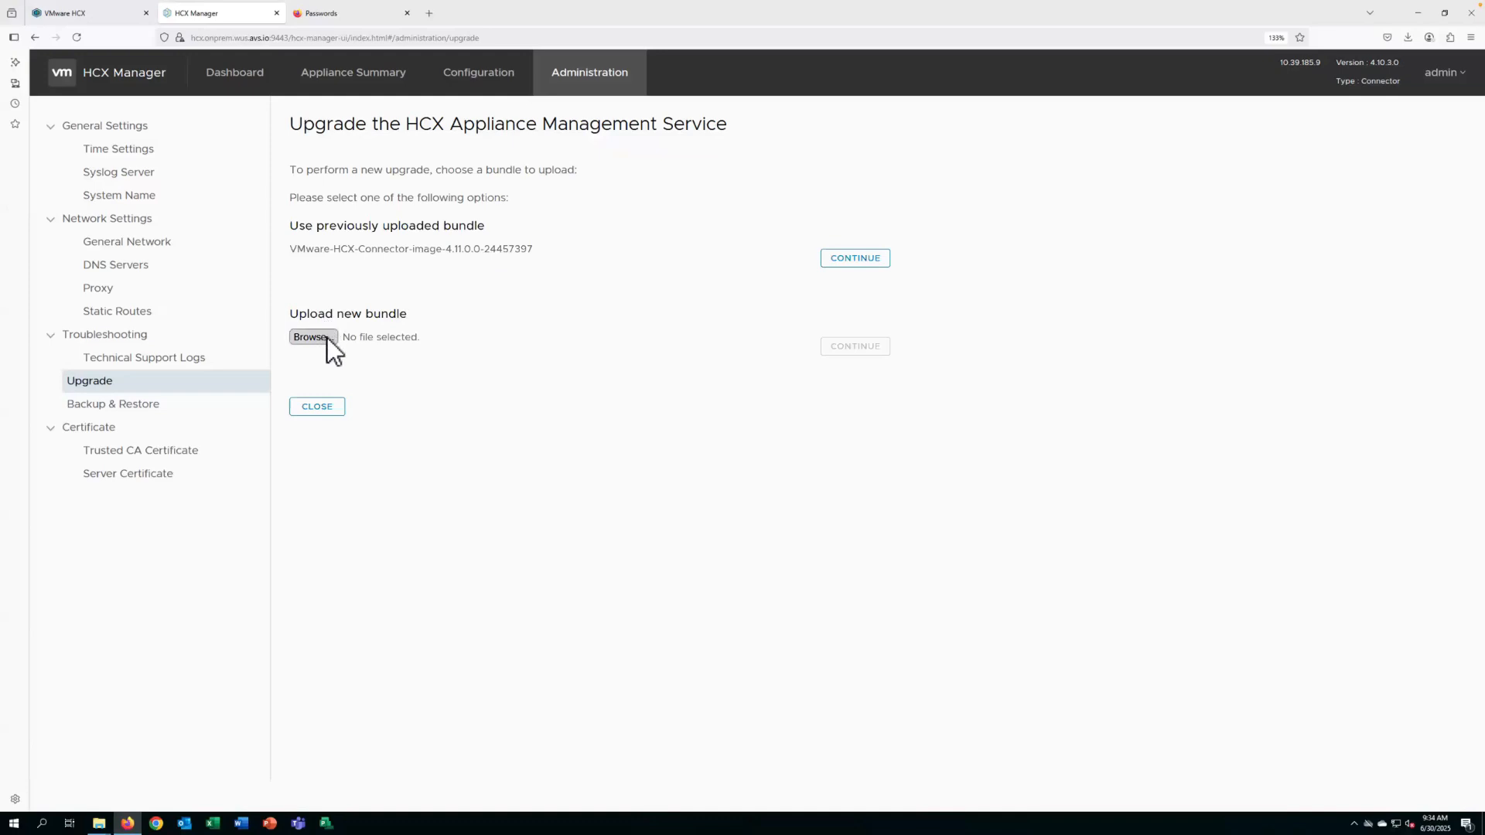
left_click(312, 337)
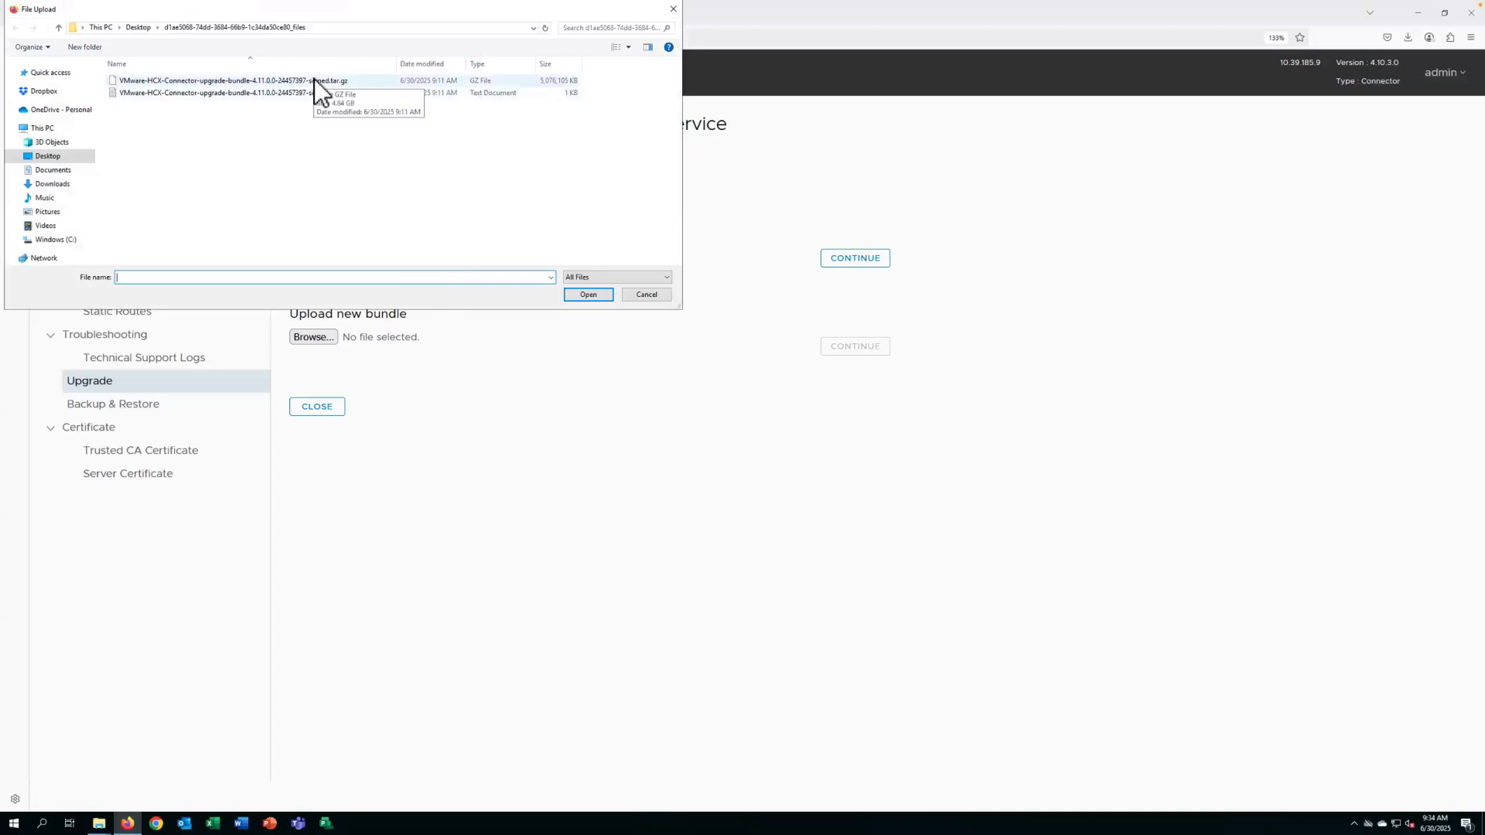
left_click(314, 79)
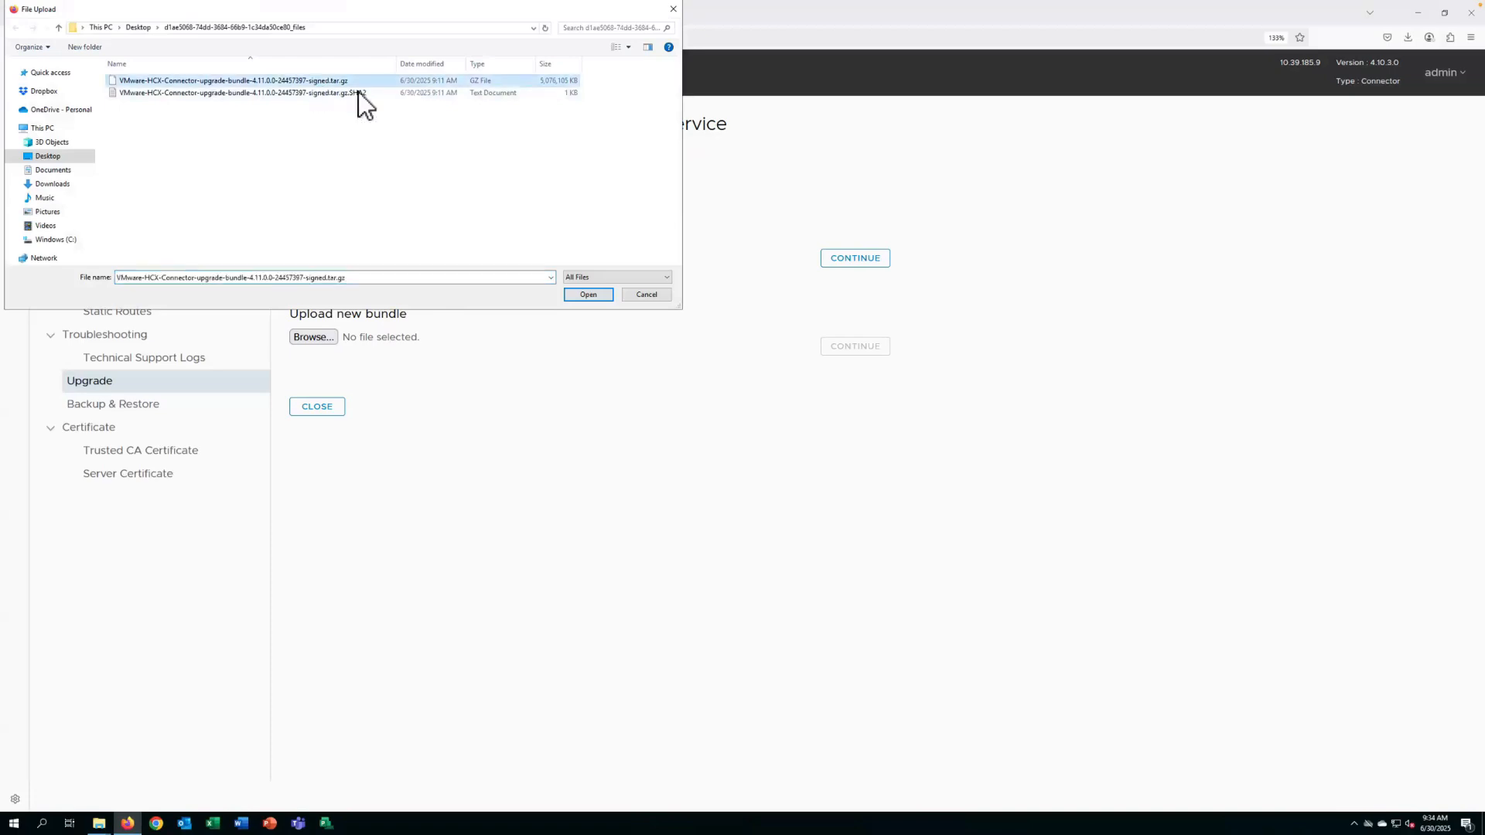
left_click(583, 292)
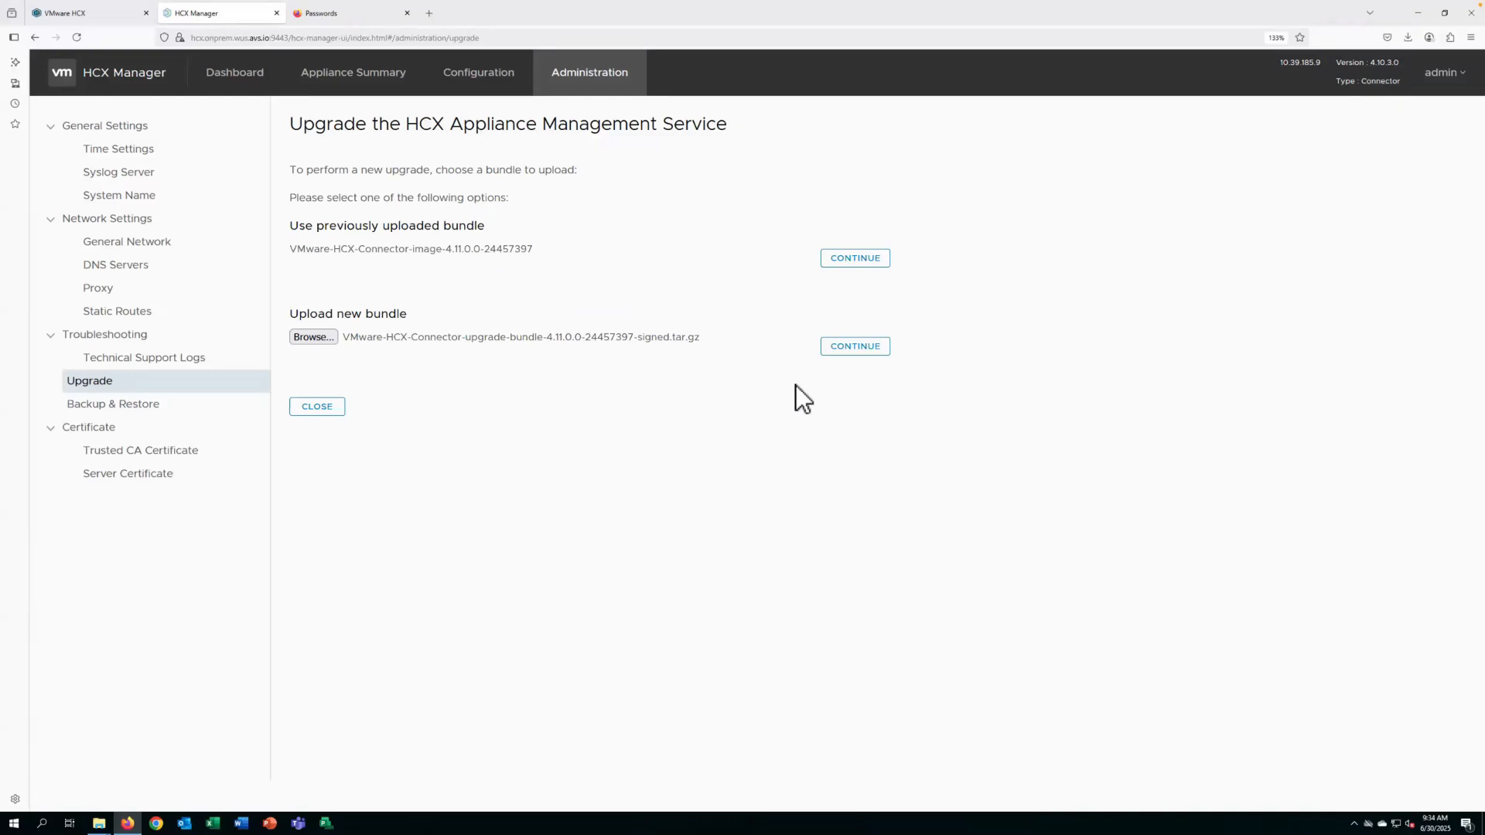
left_click(845, 350)
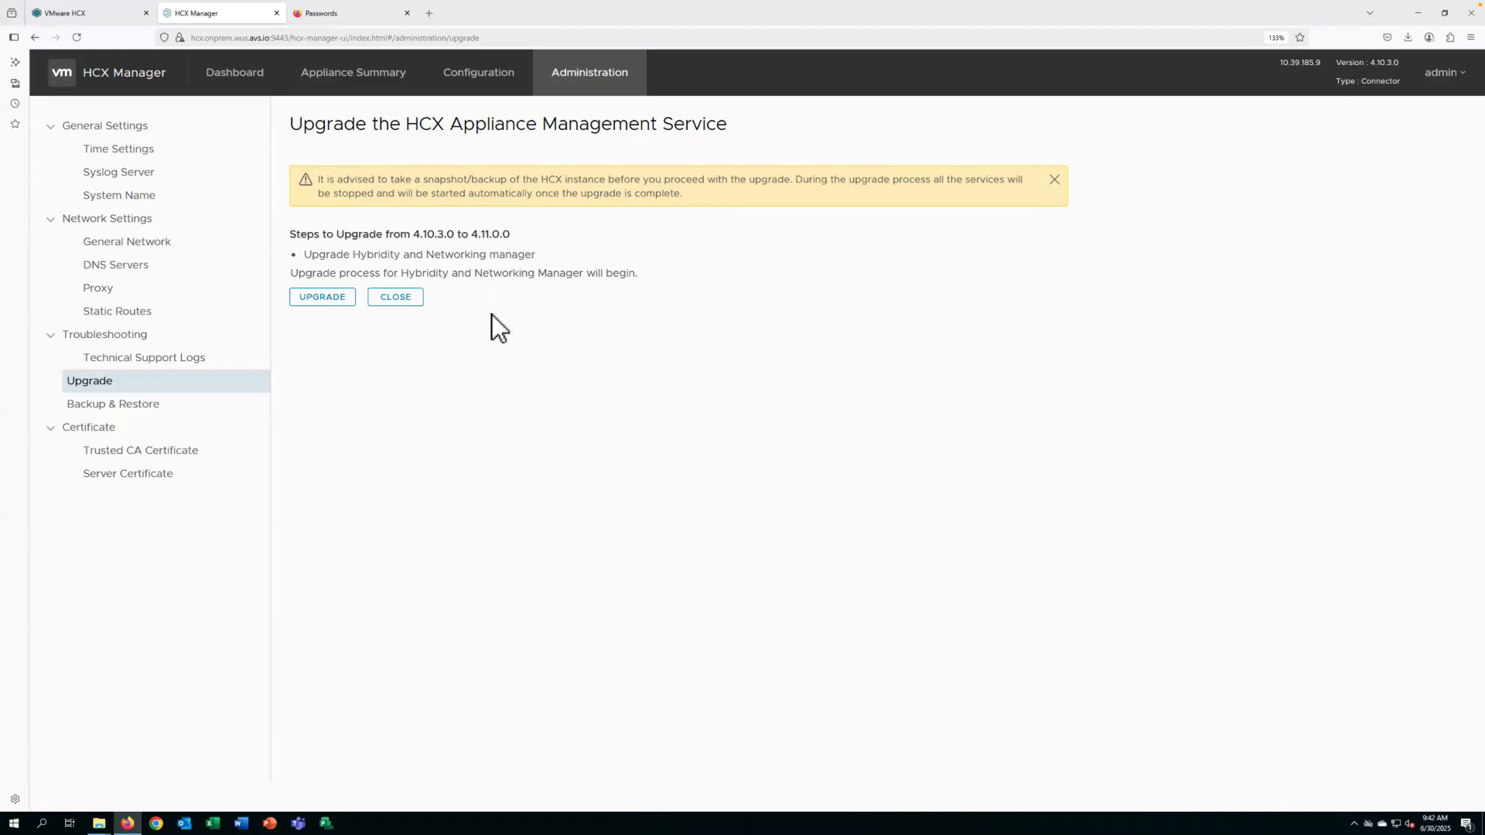
left_click(341, 302)
left_click(341, 302)
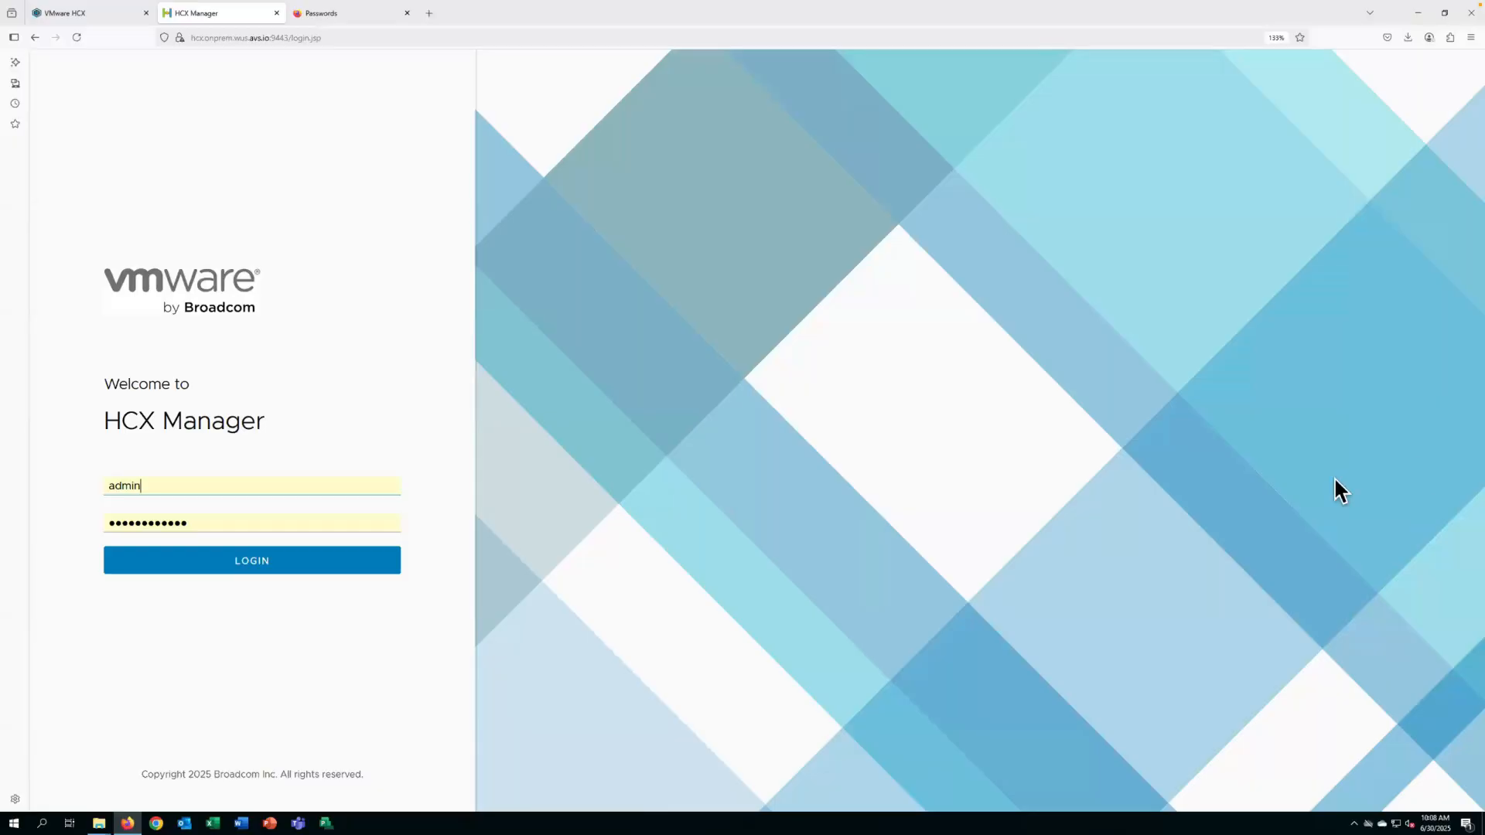
Log in to HCX Manager as admin and check the installed software version on the dashboard and the upgrade page.
left_click(327, 563)
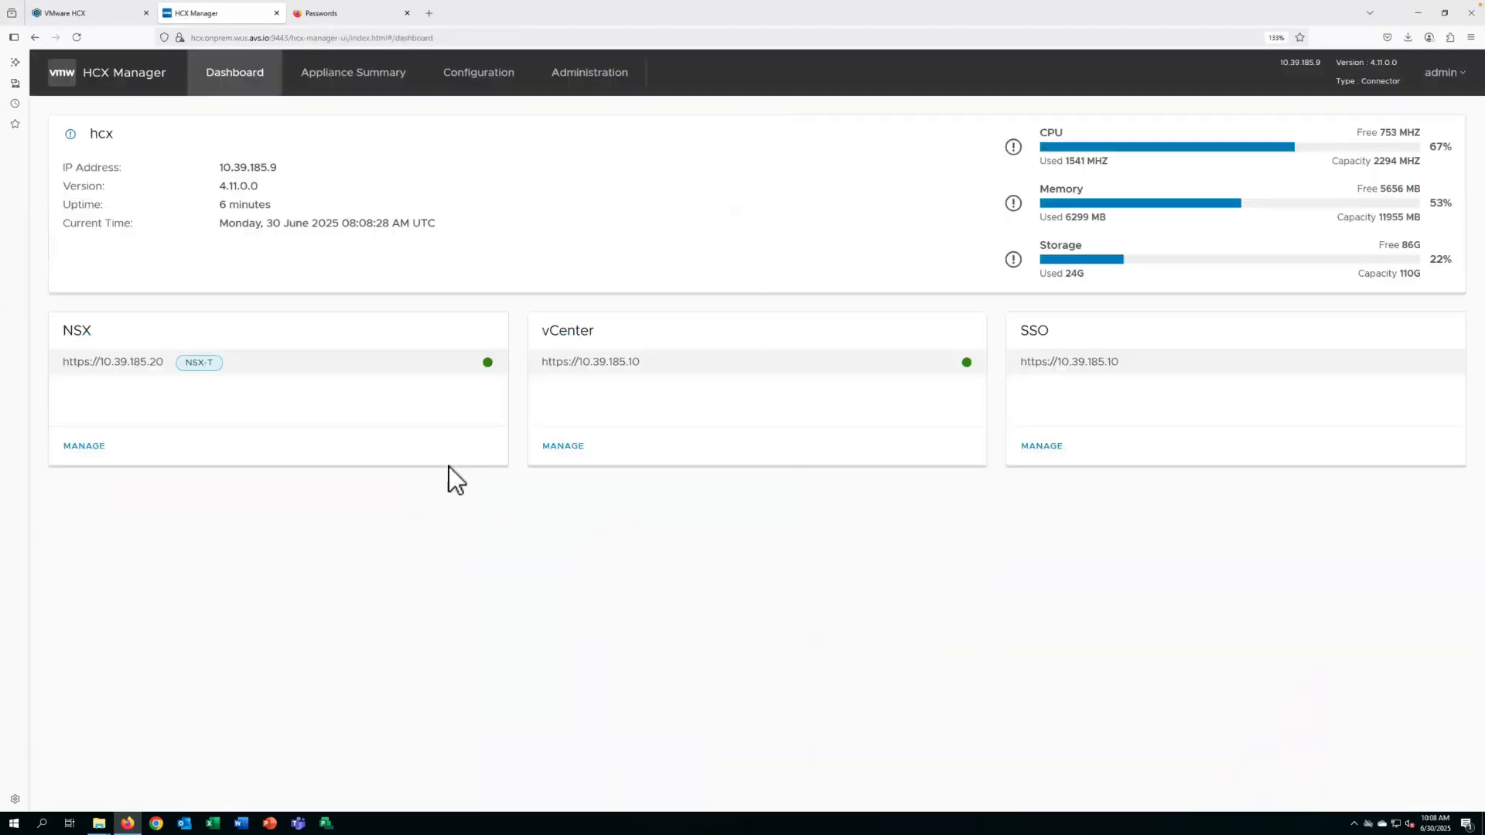
left_click_drag(262, 186, 215, 184)
left_click(588, 77)
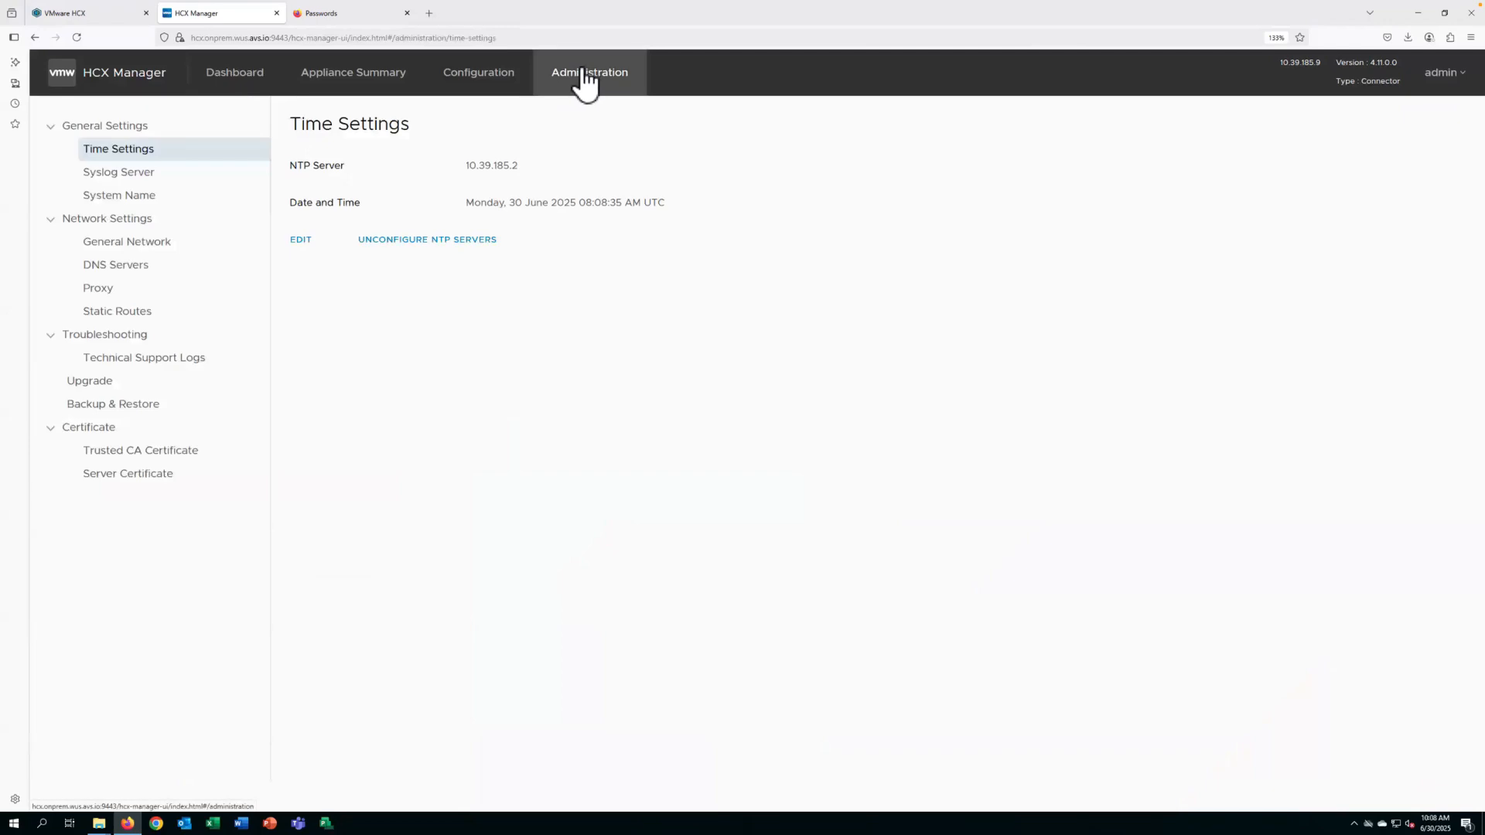
left_click(111, 383)
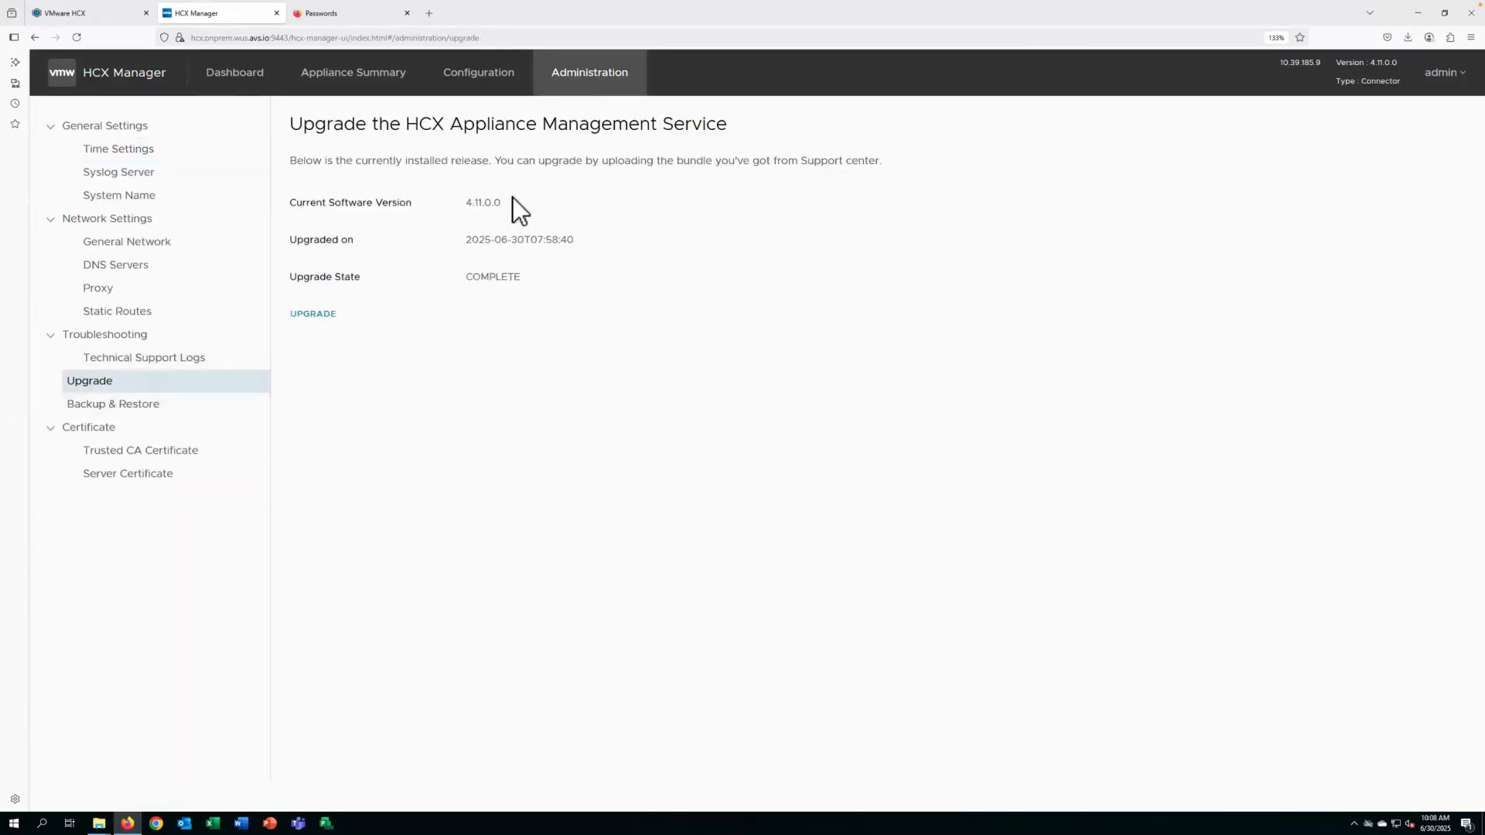
left_click_drag(503, 202, 444, 203)
left_click_drag(1335, 62, 1403, 62)
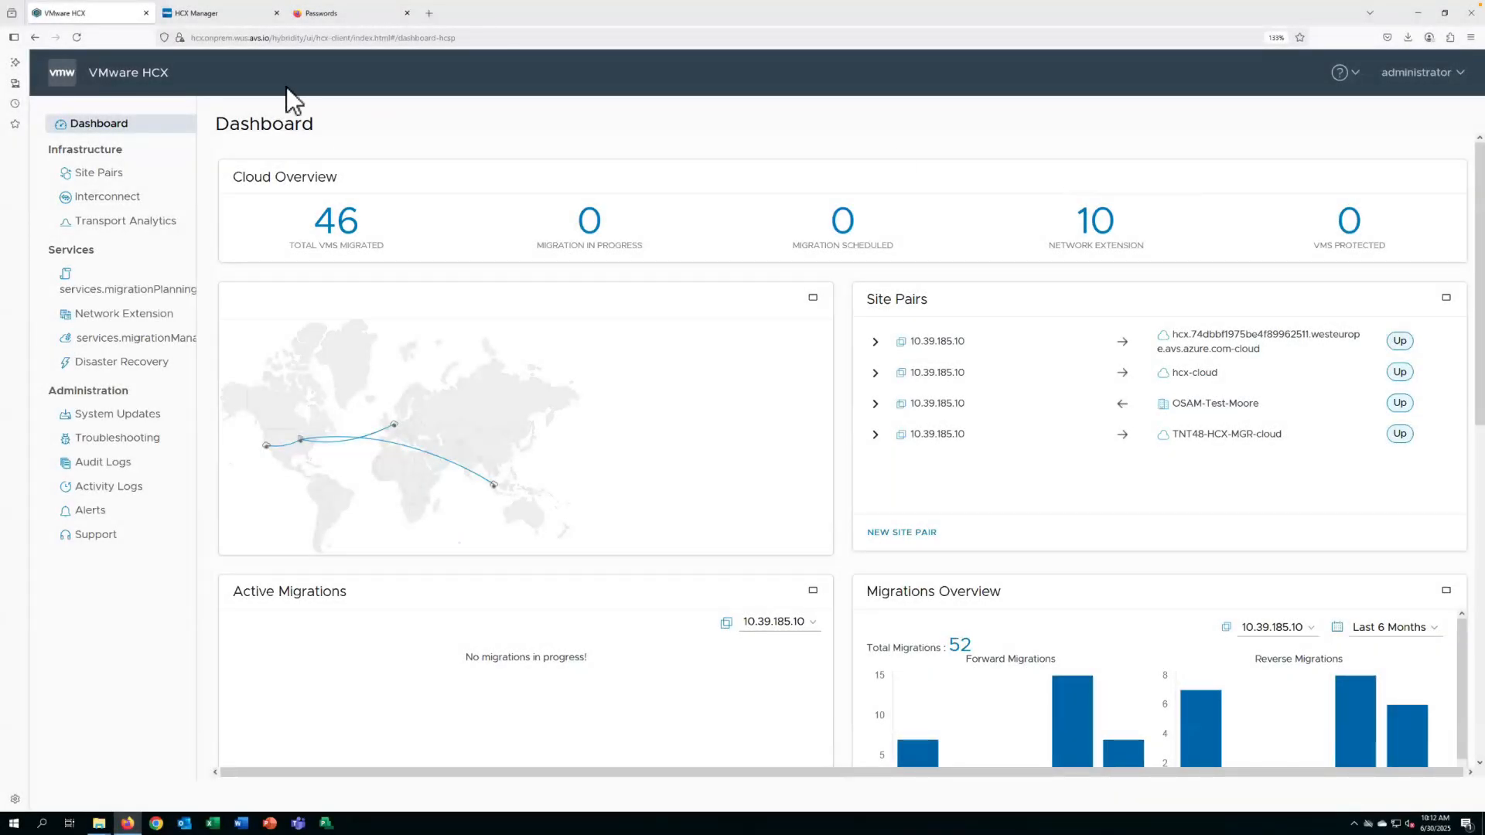
Check the current version of the local HCX Connector under System Updates in VMware HCX.
left_click(100, 417)
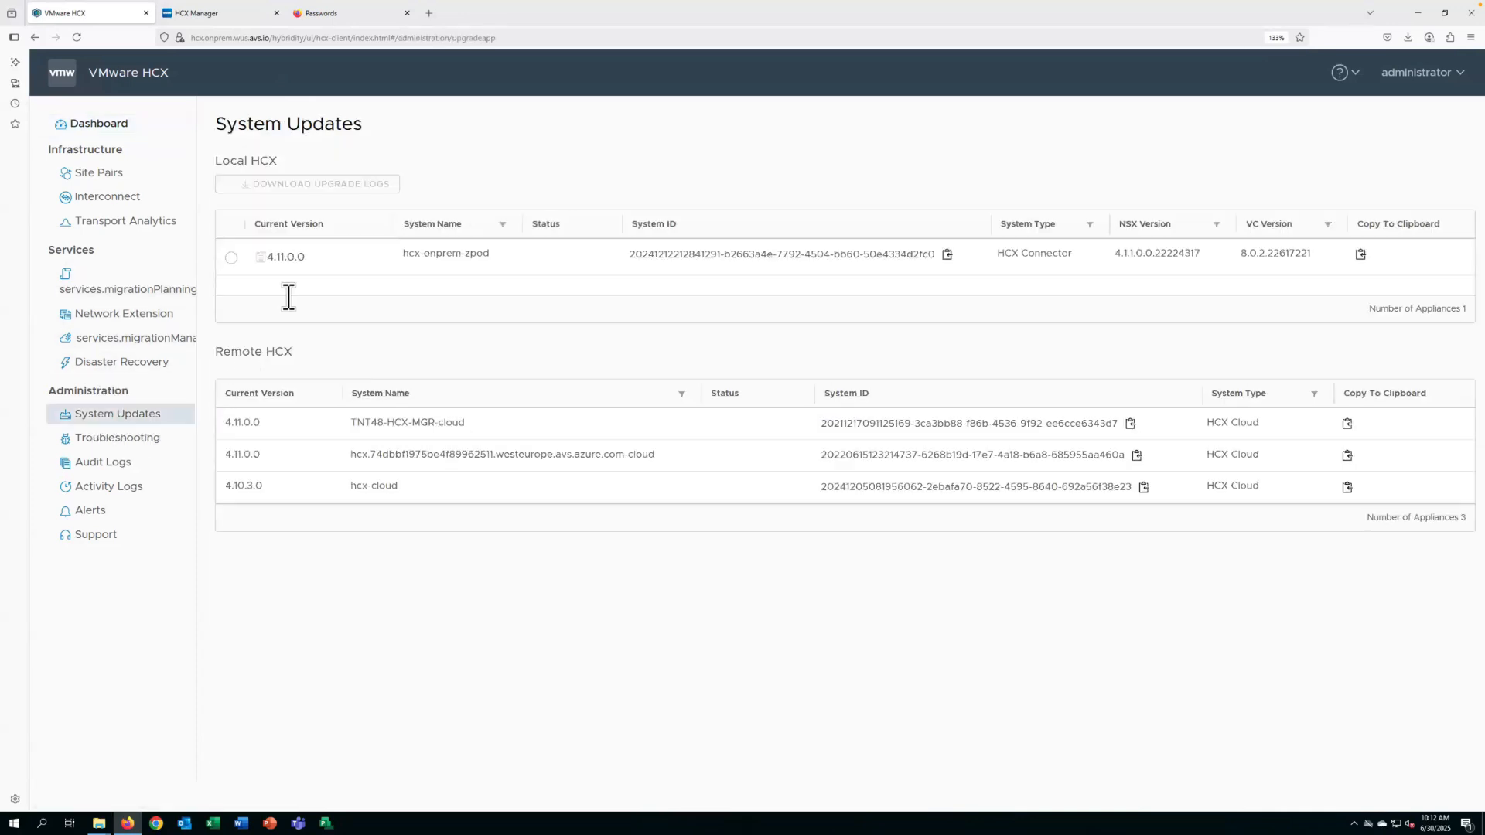
left_click_drag(302, 259, 266, 261)
left_click(230, 258)
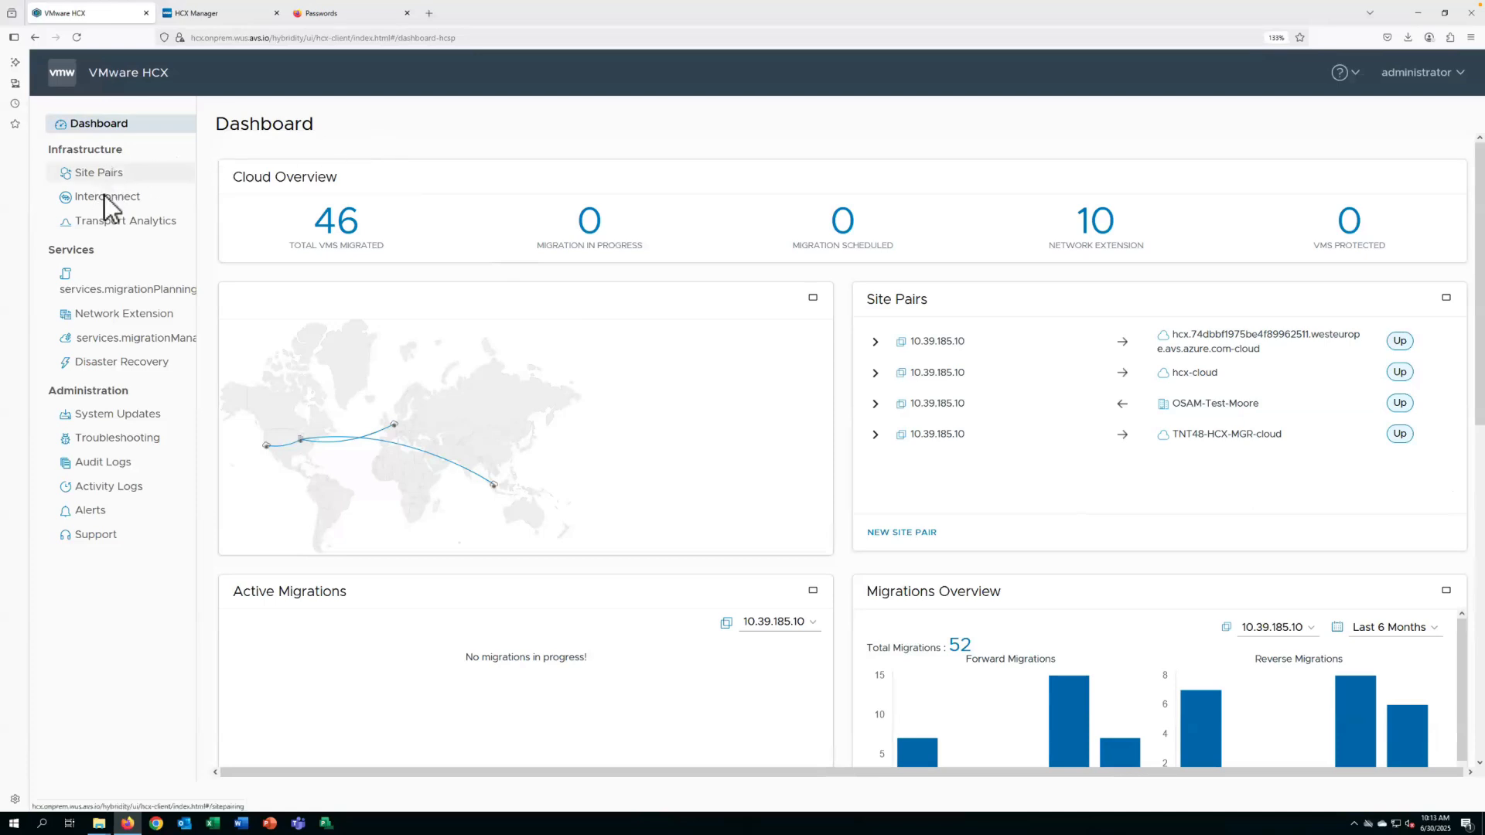
Update all appliances of the OnPrem_to_WUS_SM01 service mesh to version 4.11.0.0 using the Standard upgrade method.
left_click(149, 202)
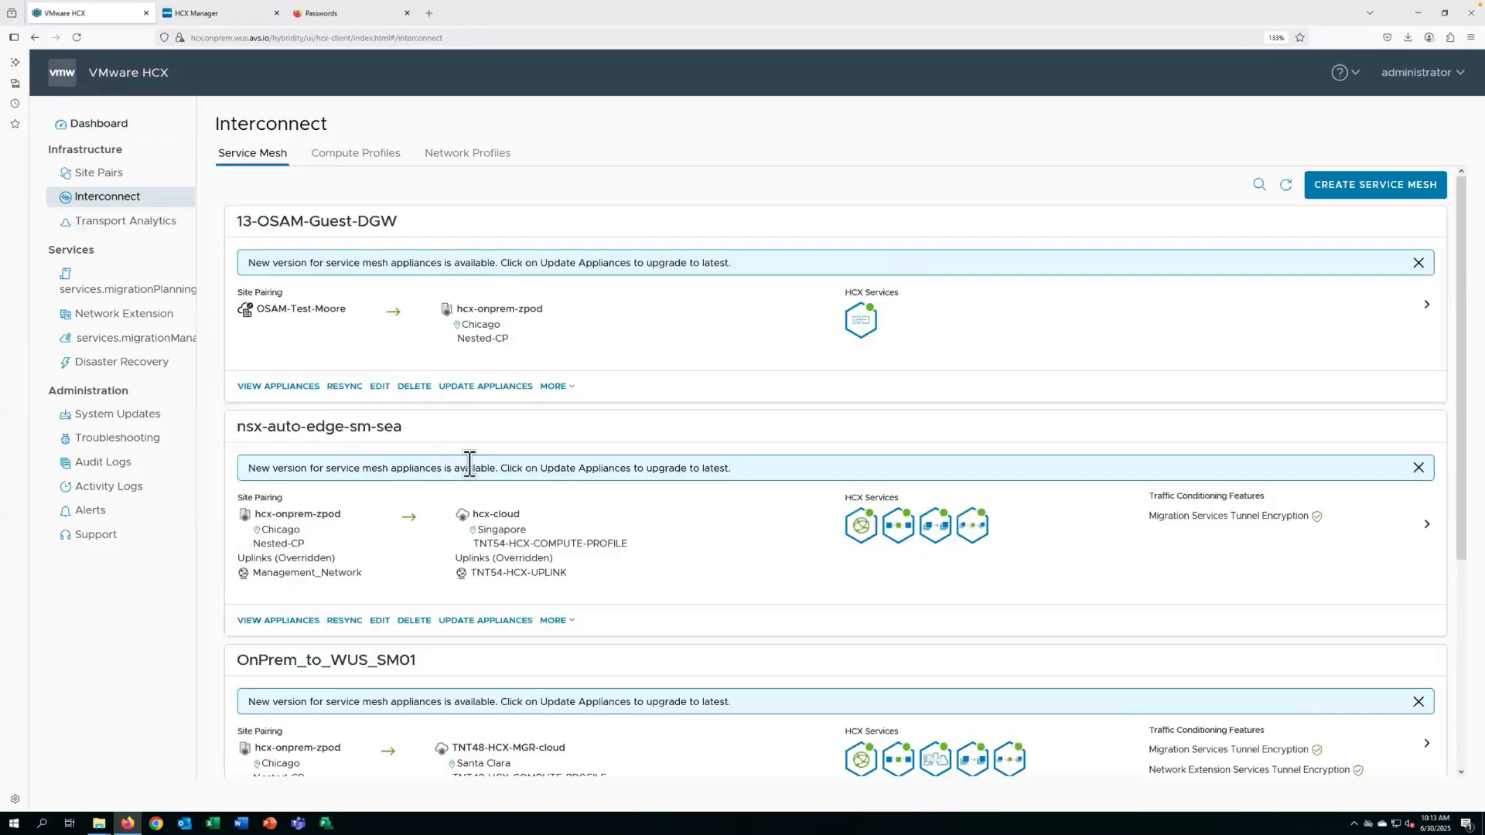
scroll(469, 464, "down", 4)
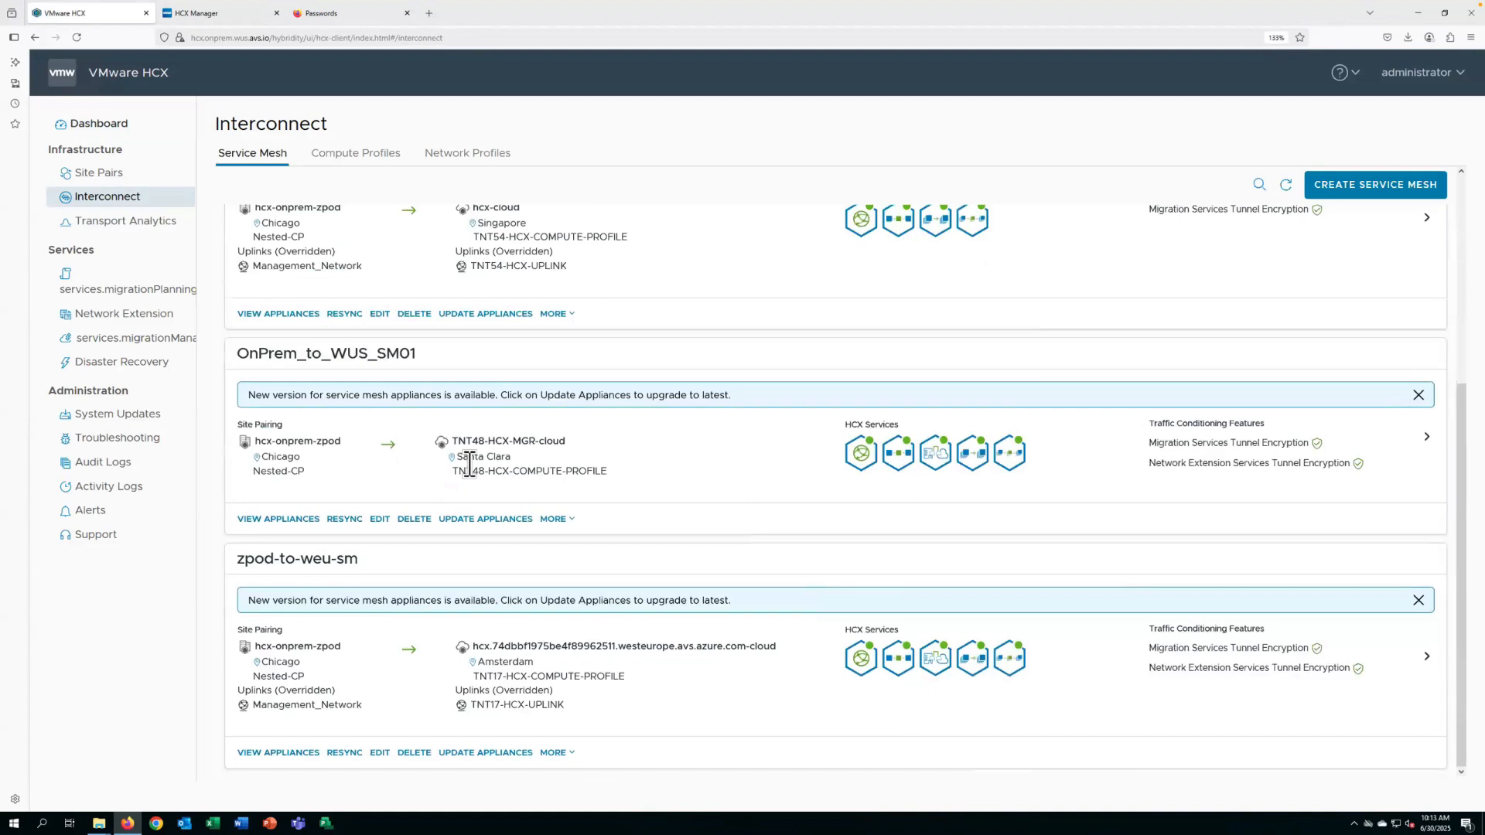
left_click(483, 519)
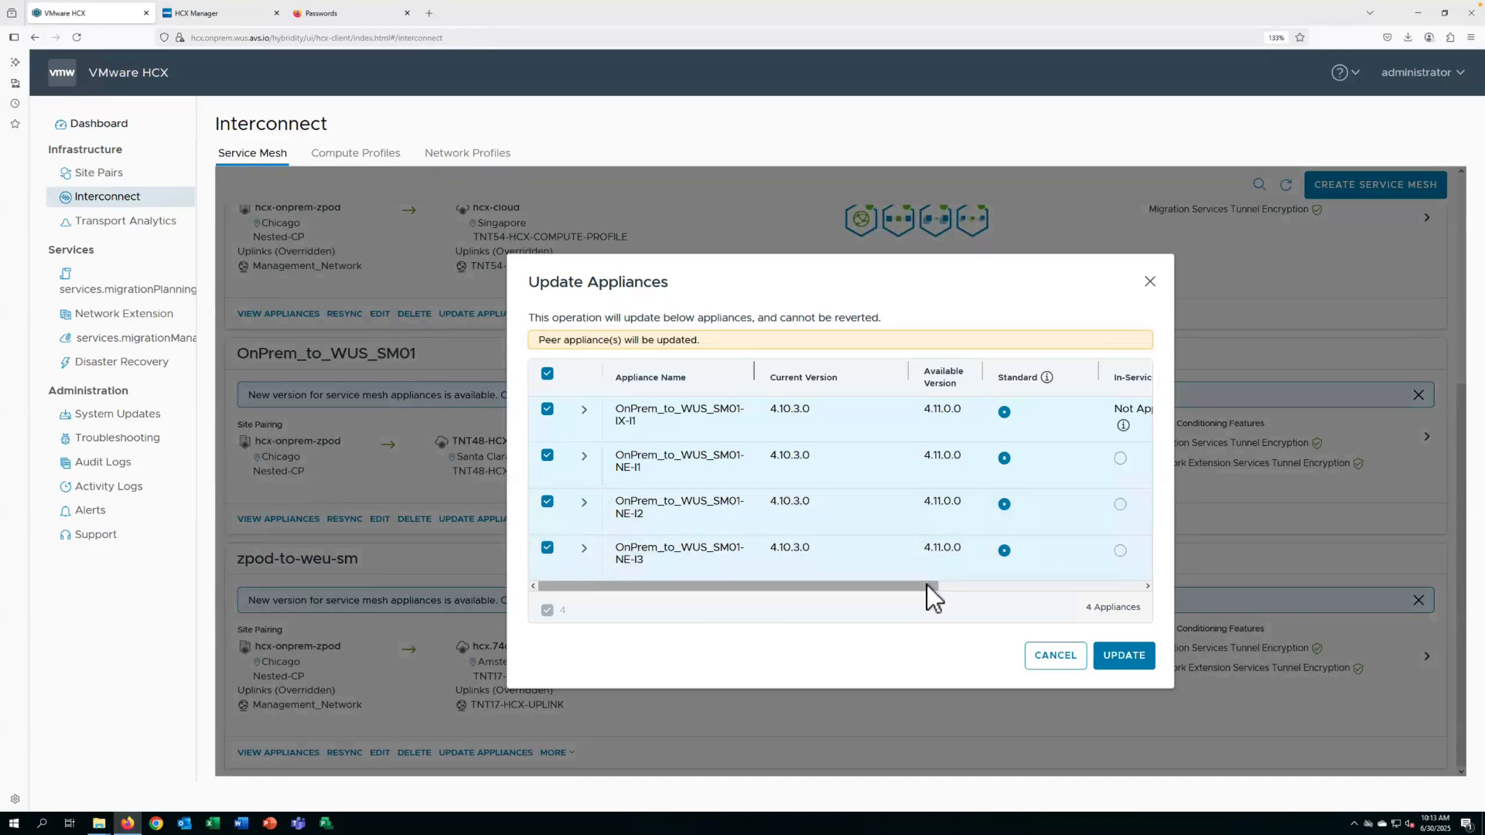
left_click_drag(925, 582, 998, 576)
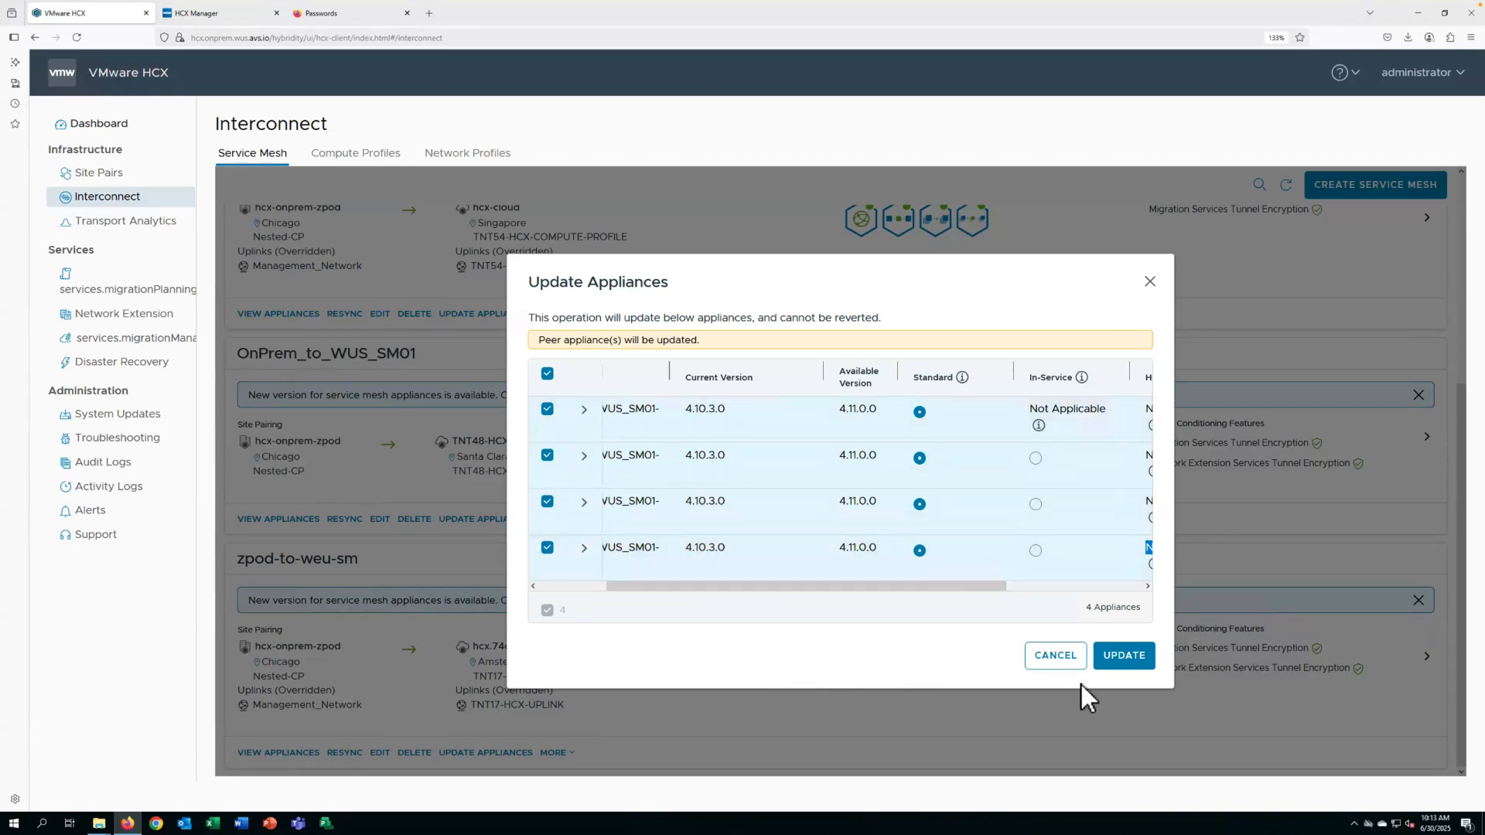
left_click(1123, 656)
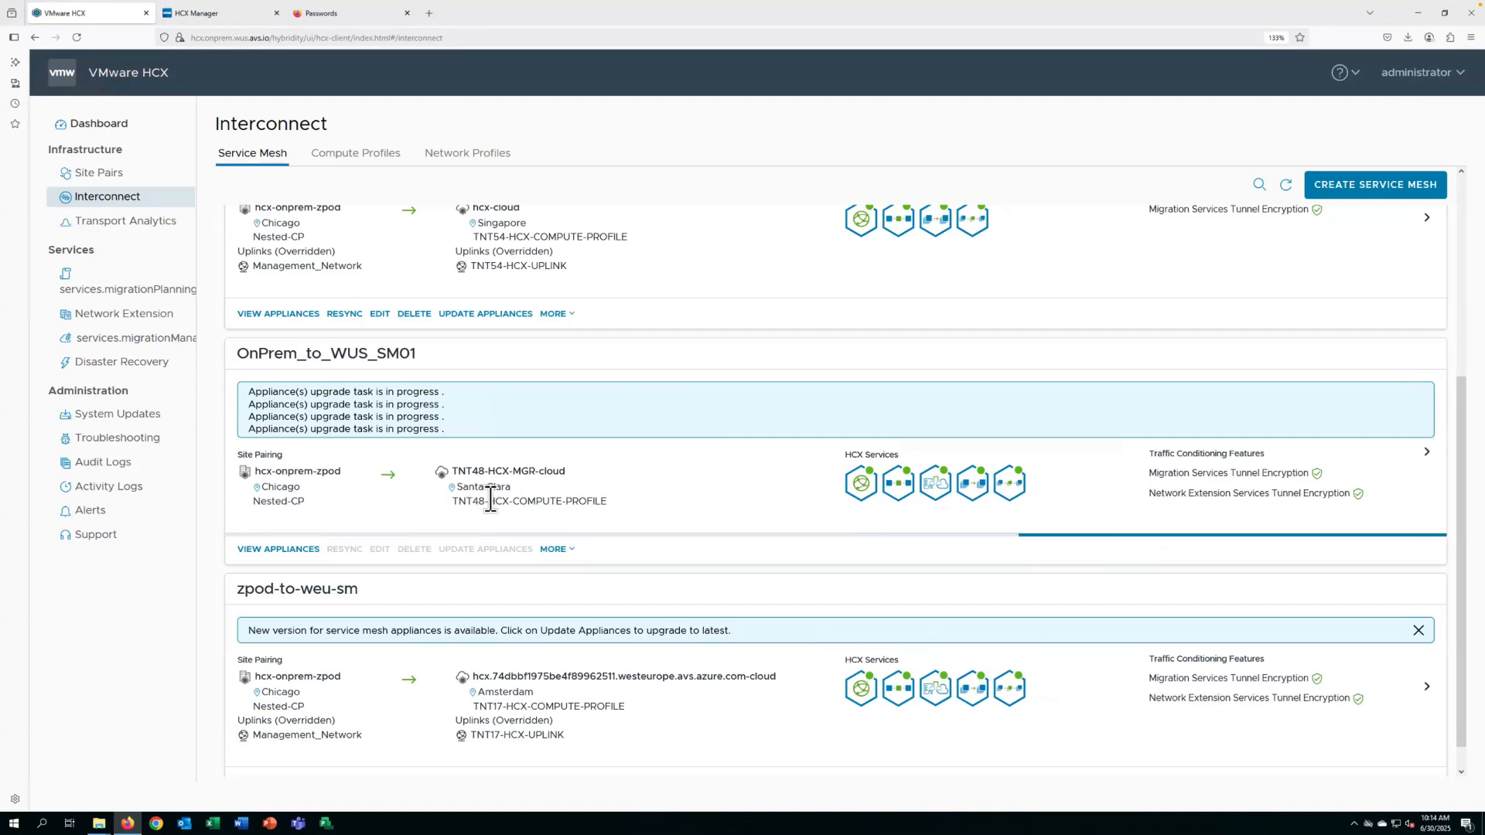
Review the appliance upgrade tasks of OnPrem_to_WUS_SM01, examining the subtasks of the NE-I1 appliance in detail.
left_click(283, 551)
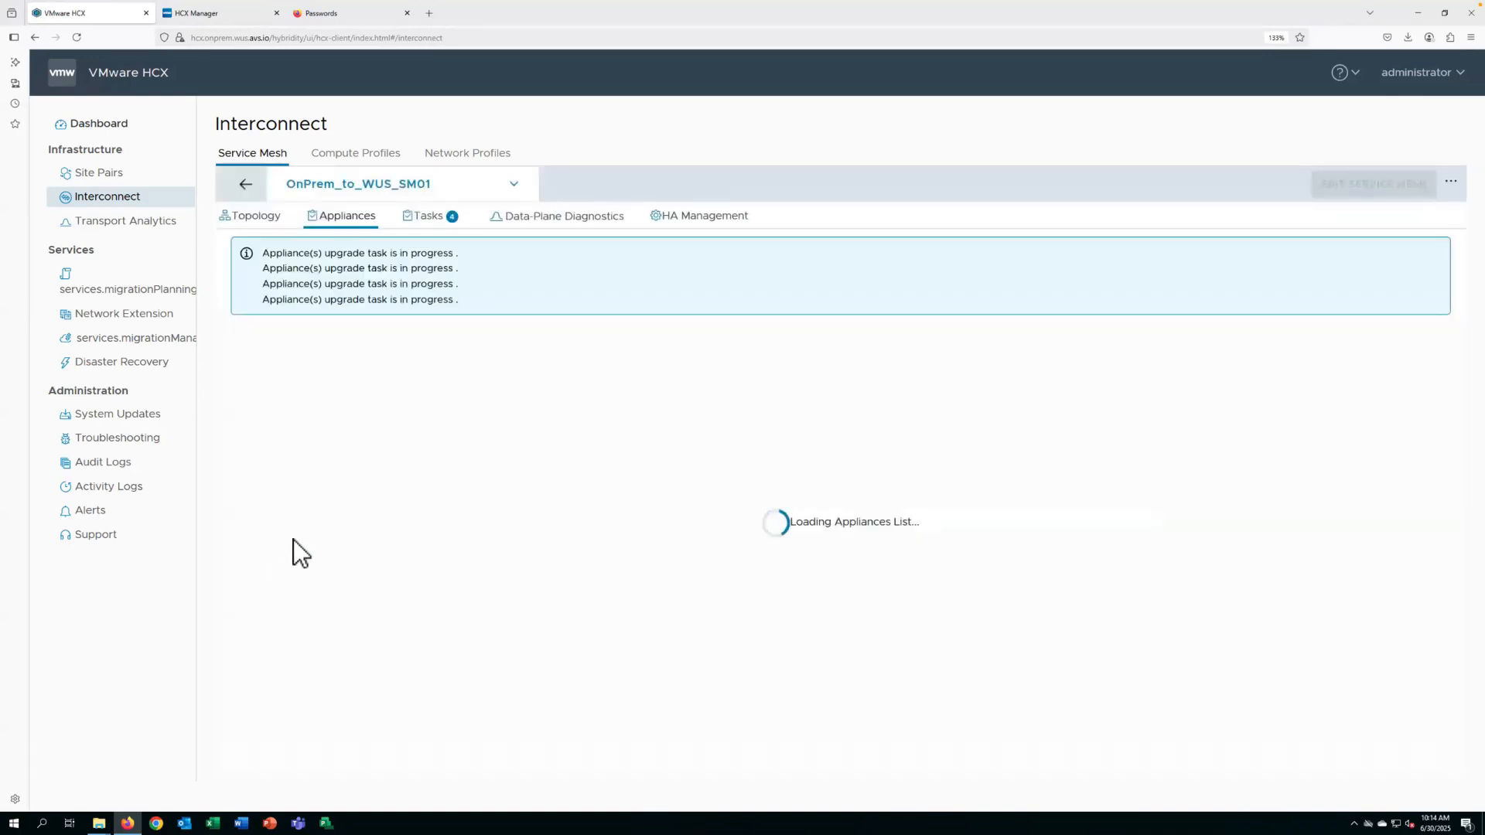
left_click(433, 220)
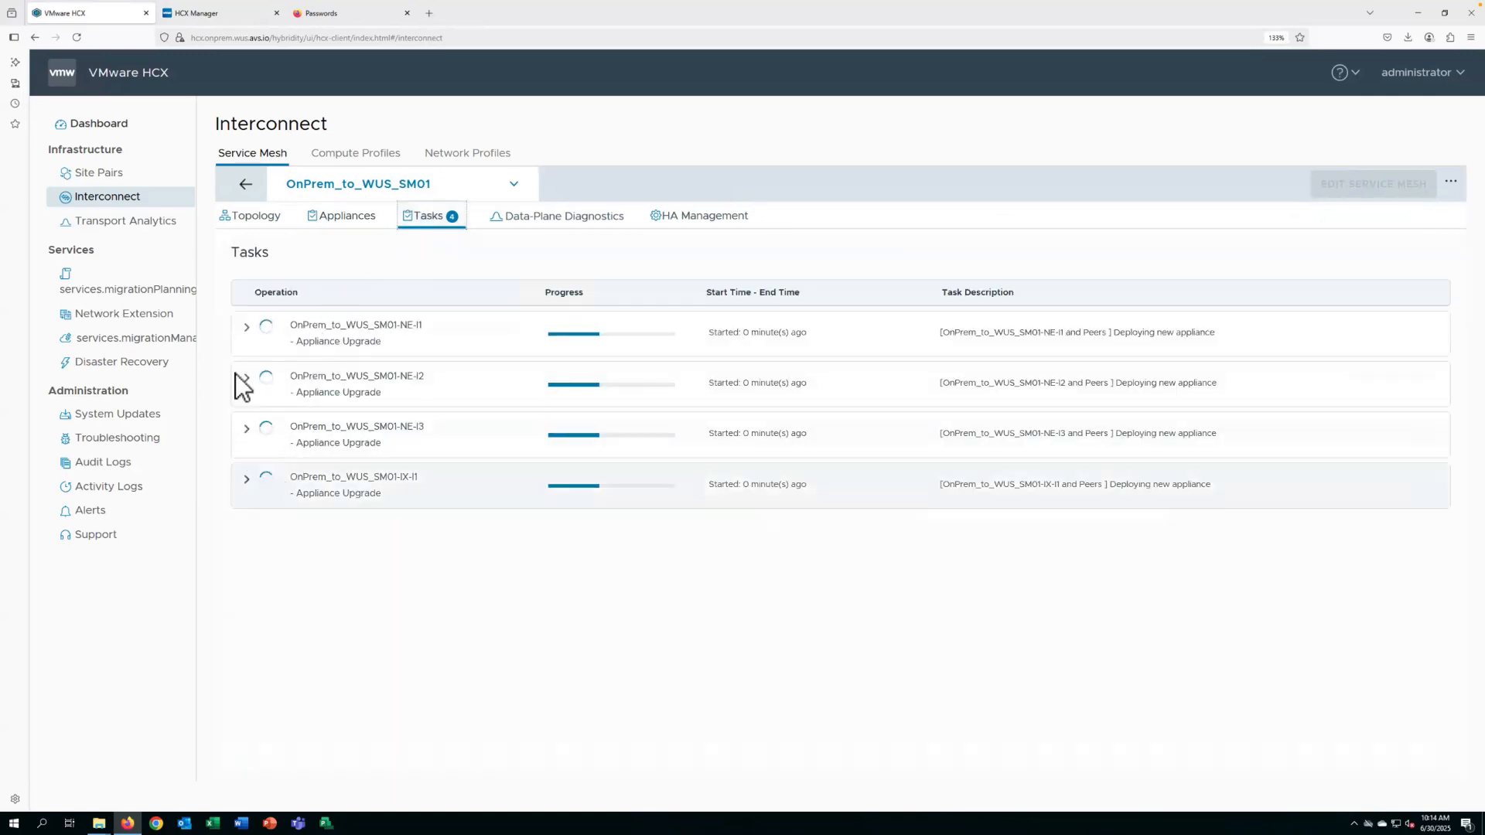
left_click(247, 328)
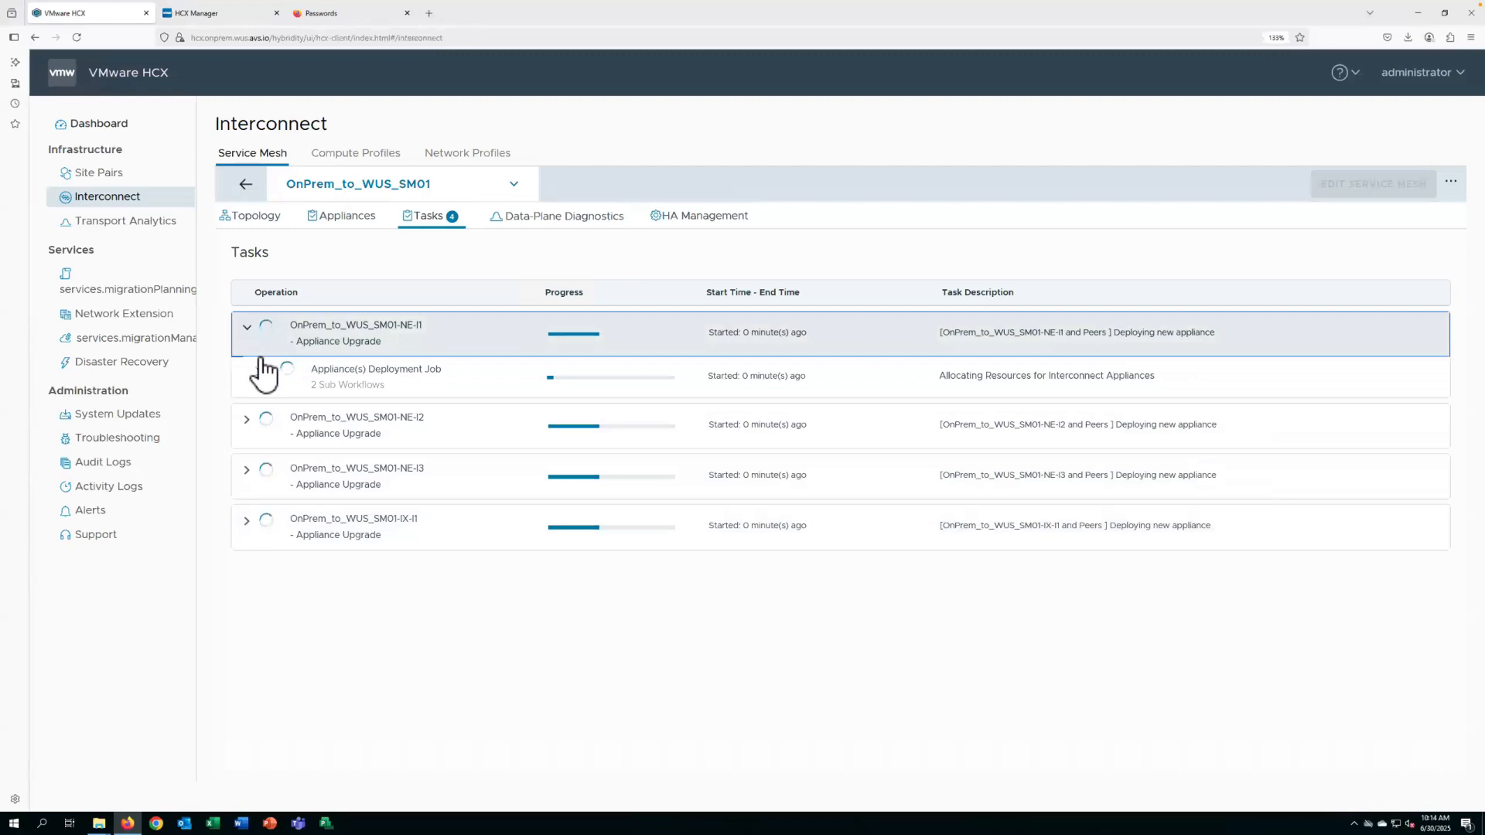
left_click(262, 375)
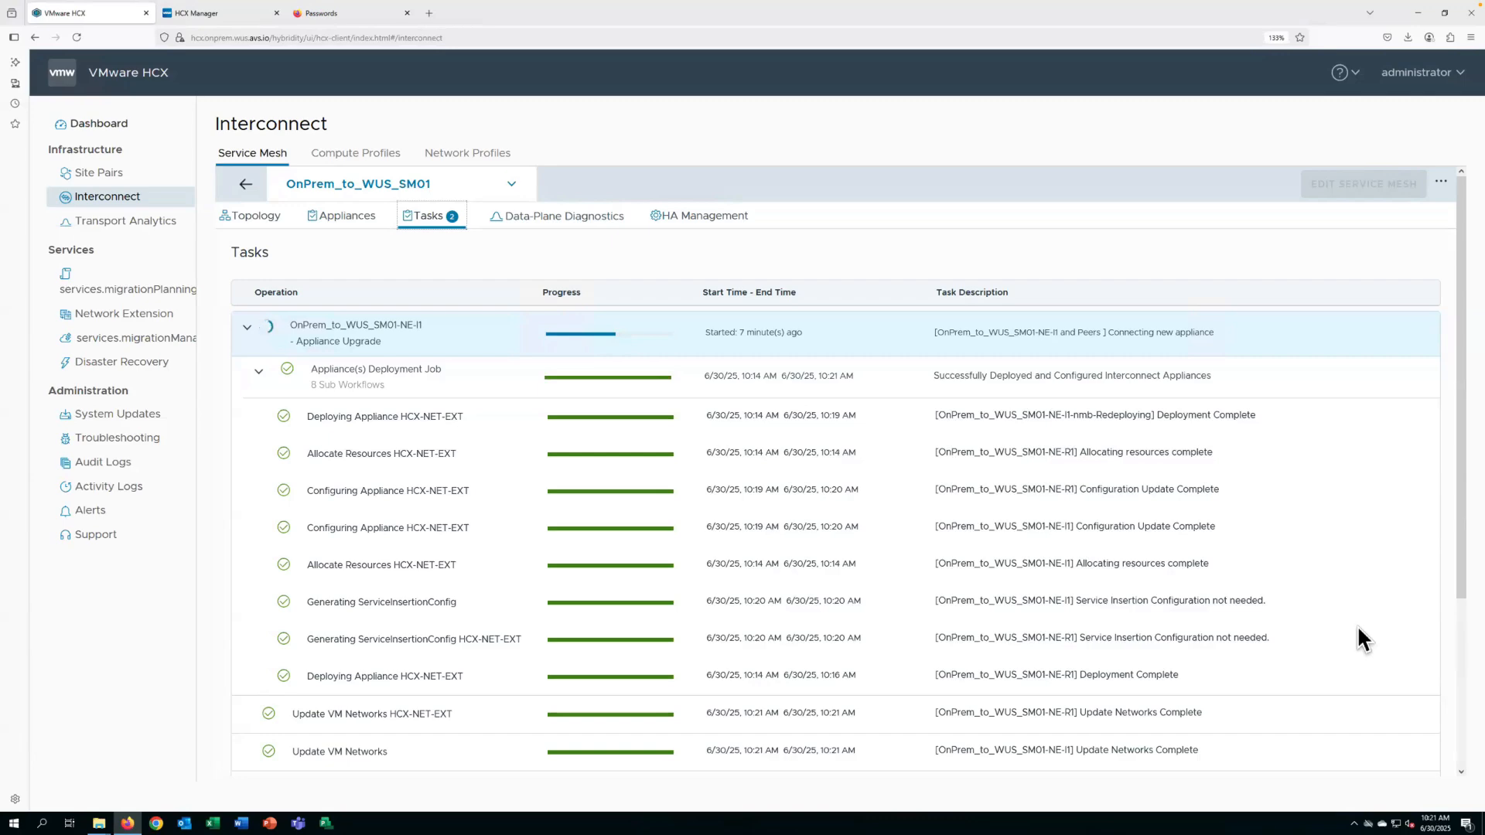
scroll(1358, 628, "down", 3)
scroll(1363, 638, "down", 1)
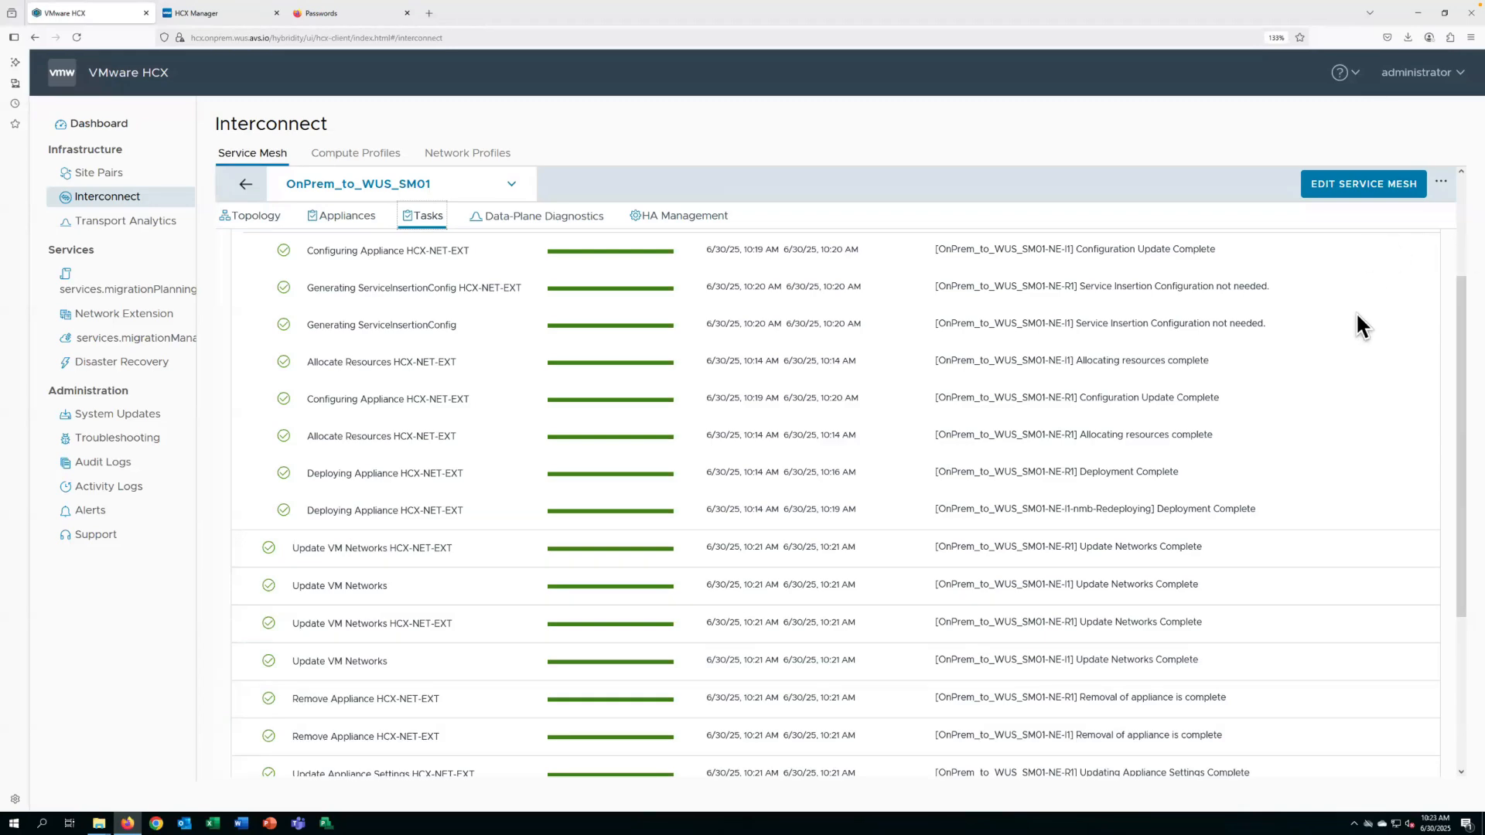
scroll(1356, 314, "down", 5)
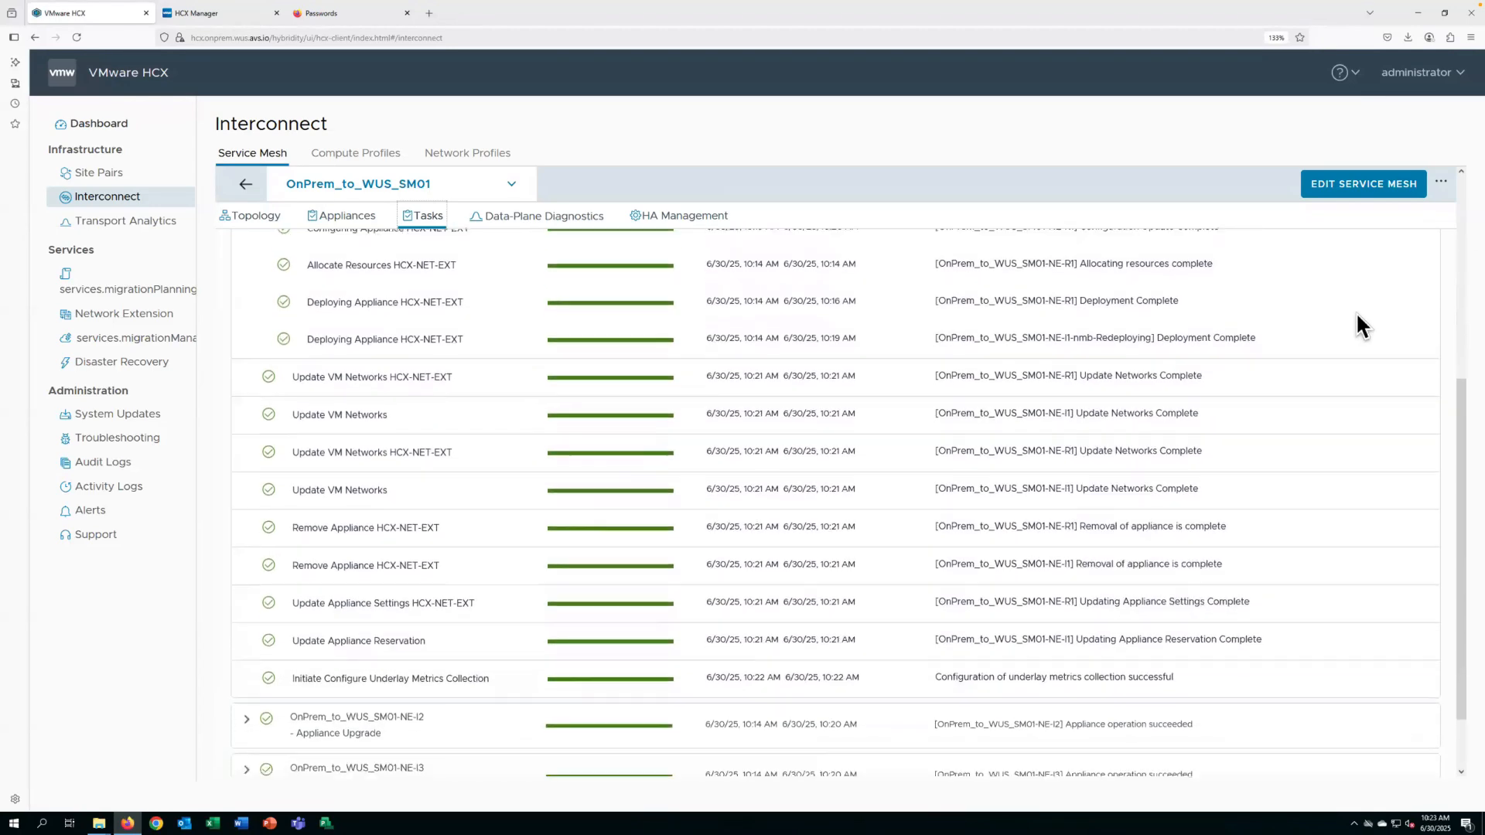
scroll(1357, 313, "down", 2)
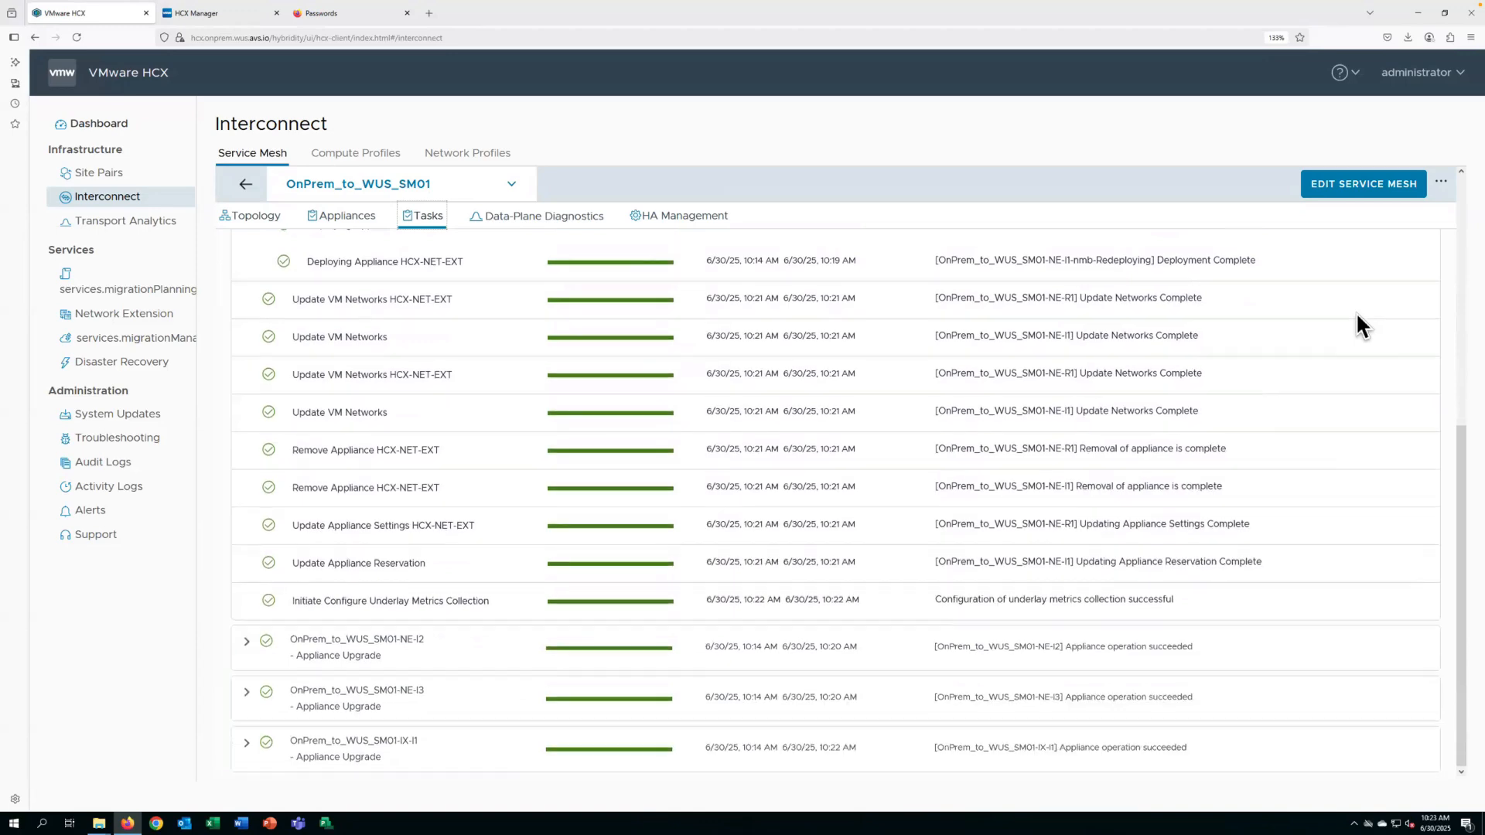
scroll(1357, 313, "up", 12)
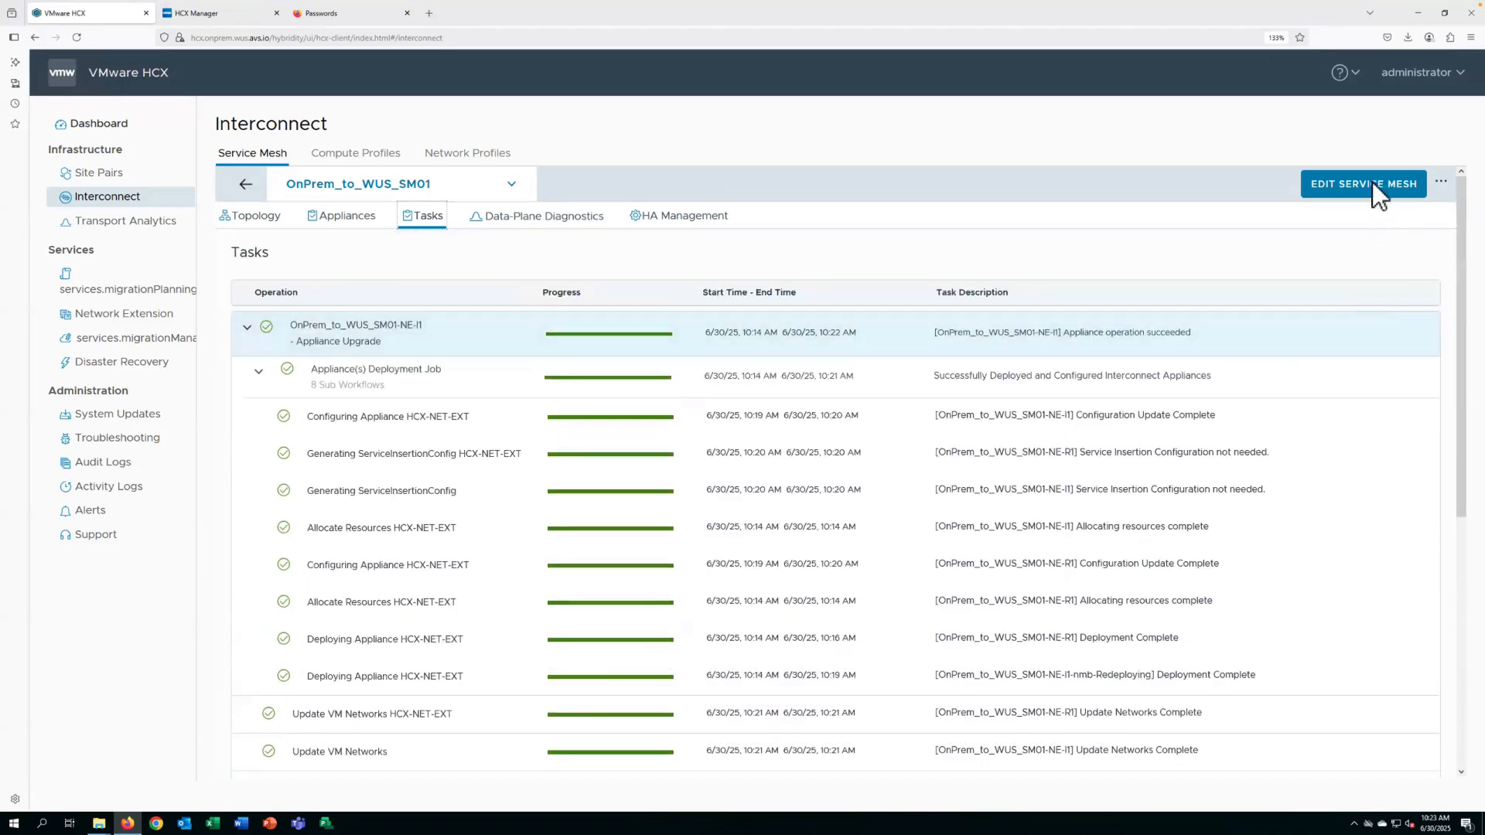
Check the tunnel status and current version of the OnPrem_to_WUS_SM01 appliances, and return to the service mesh list.
left_click(245, 189)
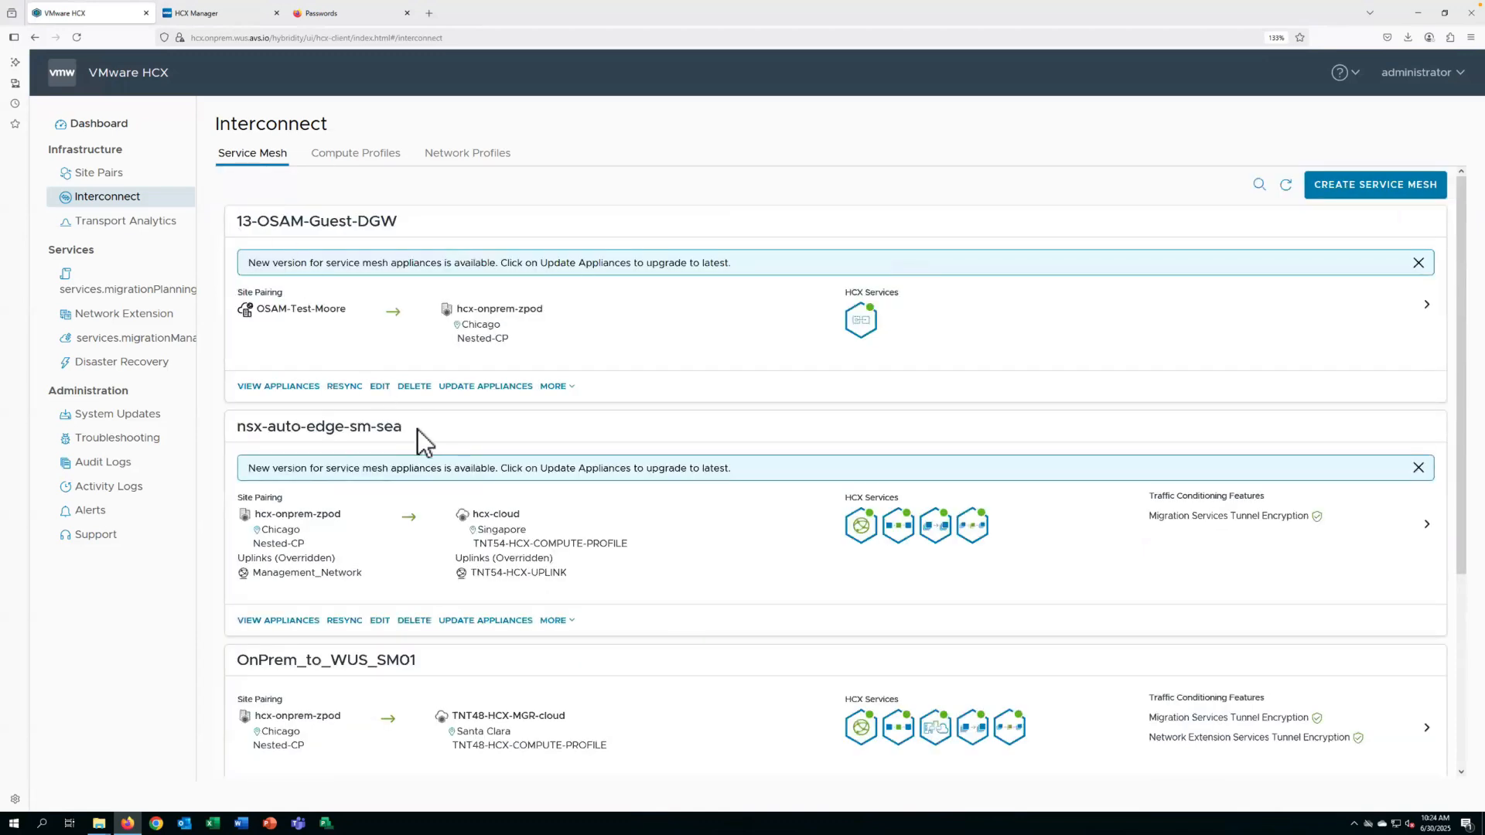
scroll(421, 442, "down", 3)
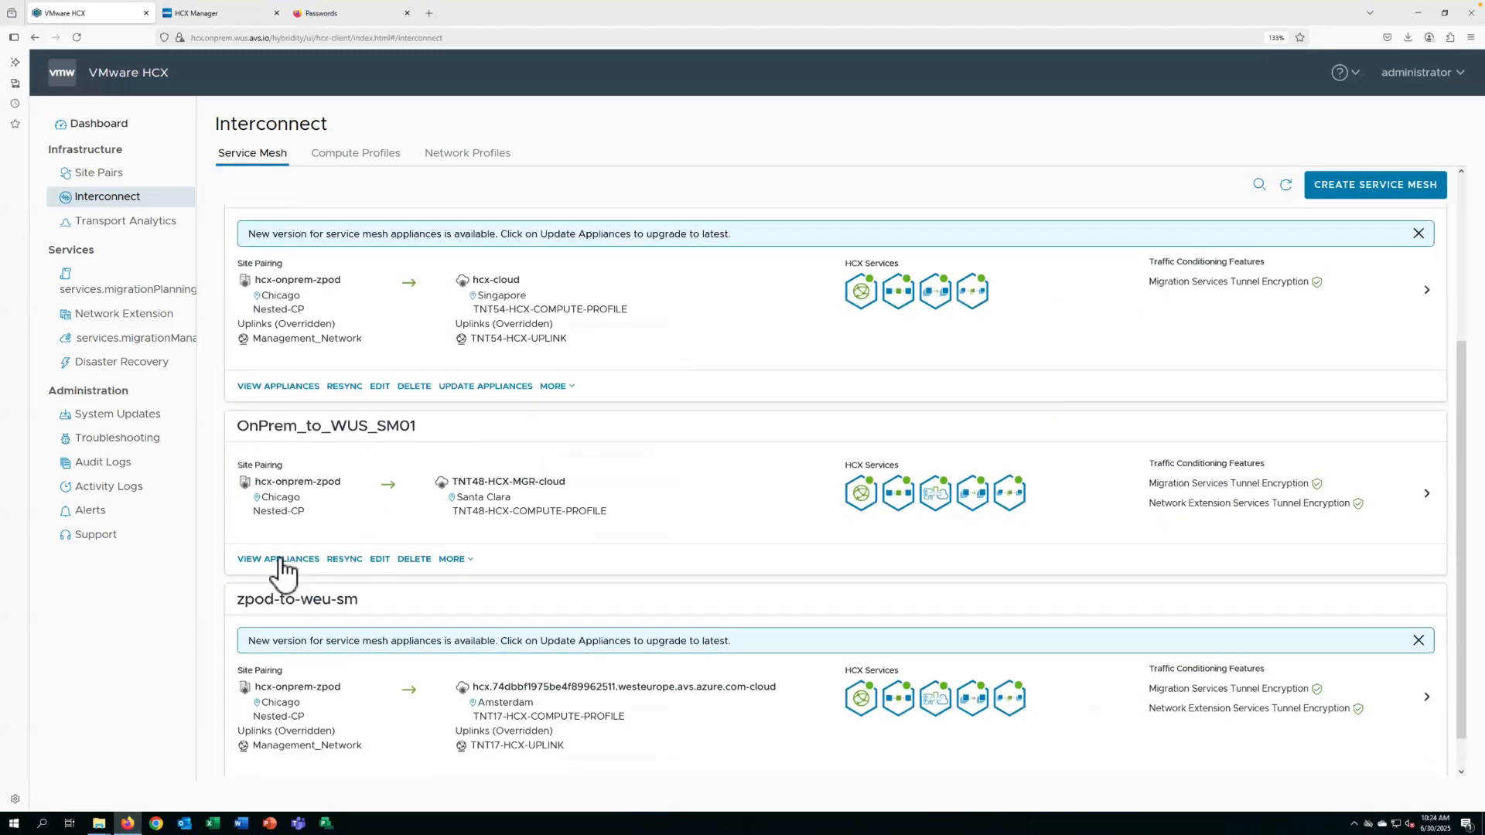
left_click(280, 560)
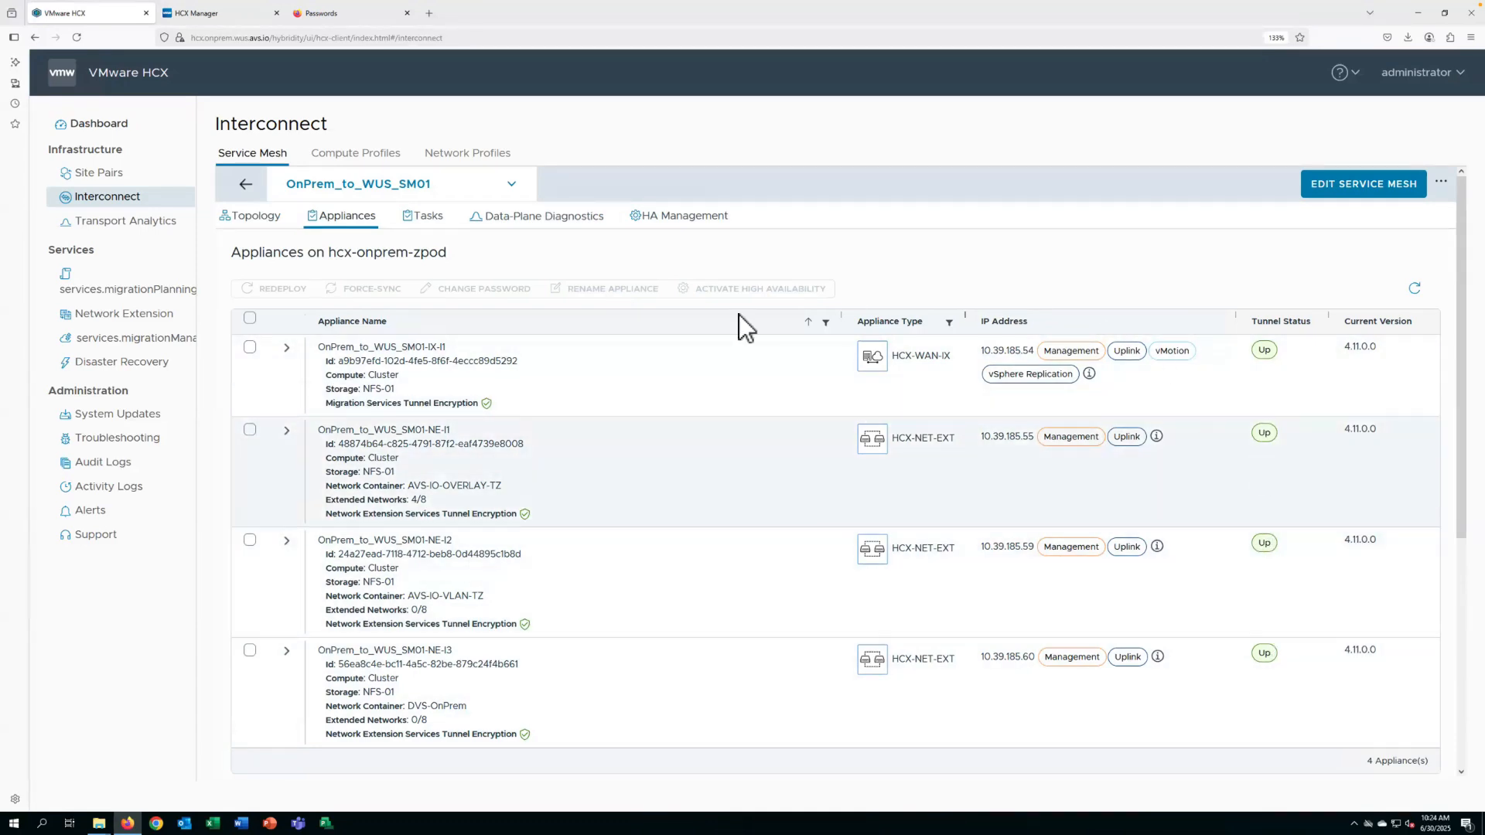
left_click(246, 186)
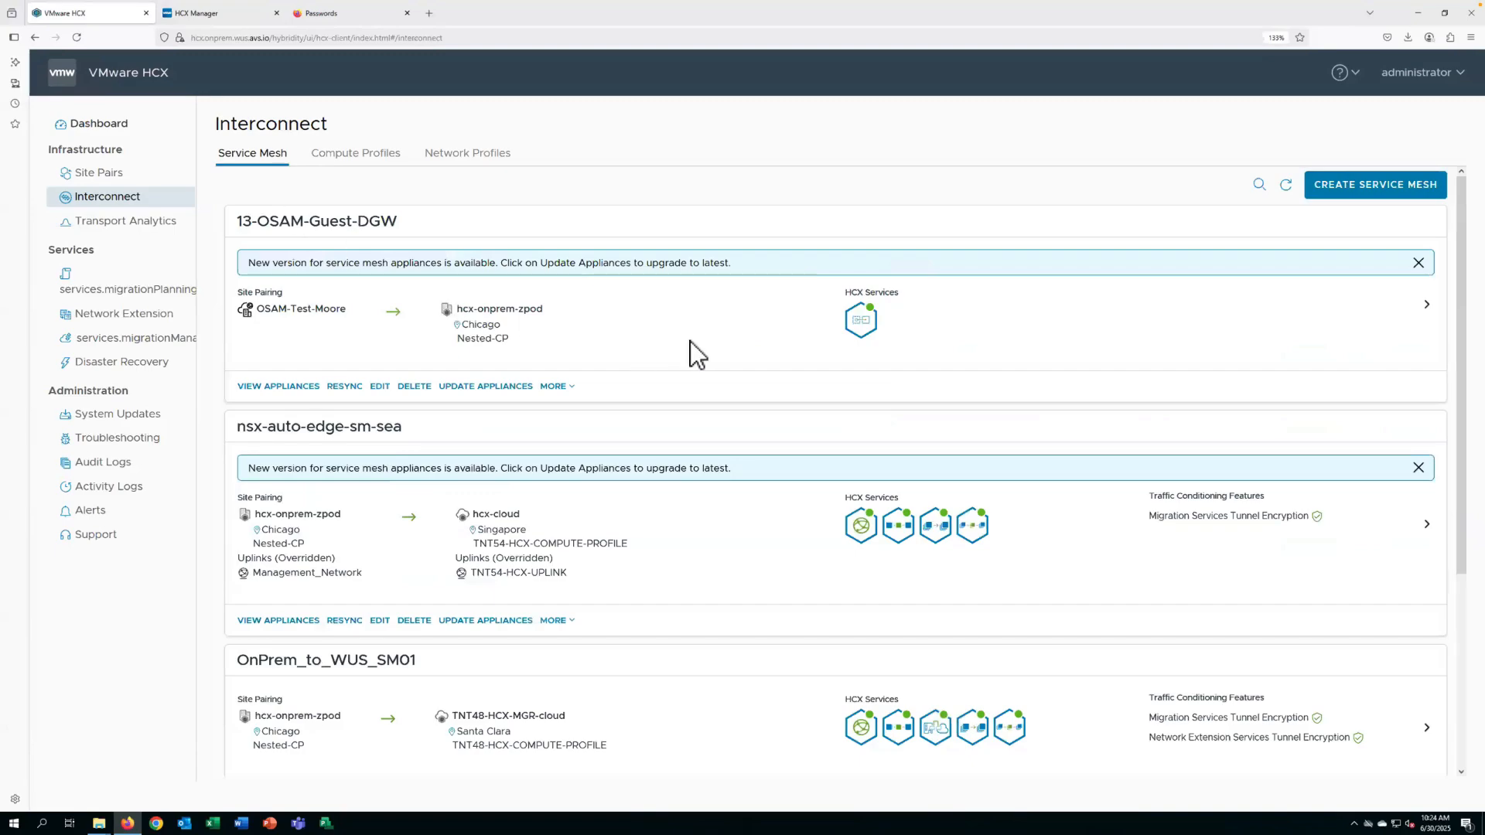